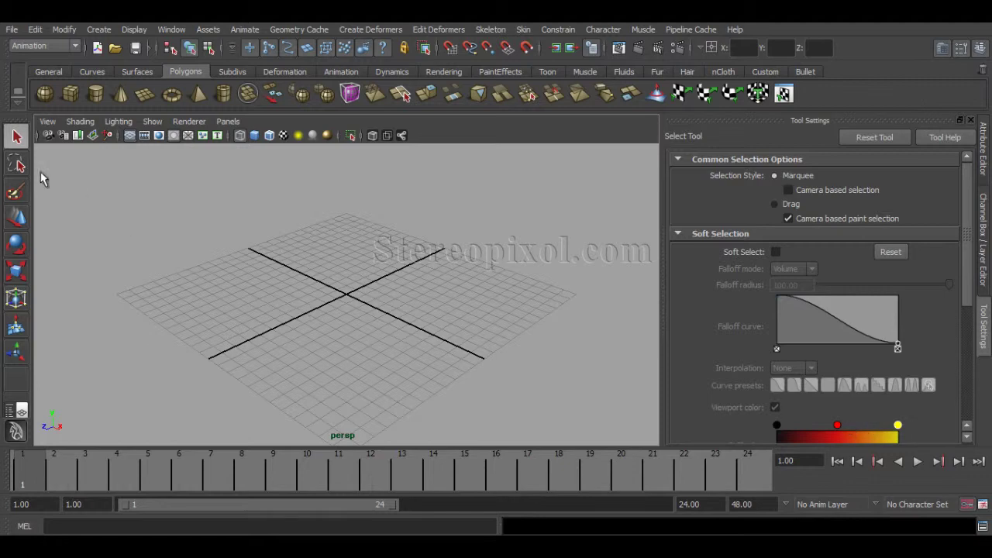
# Detach the Nonlinear deformer list as its own floating window and close the floating Create Deformers list
pyautogui.click(360, 31)
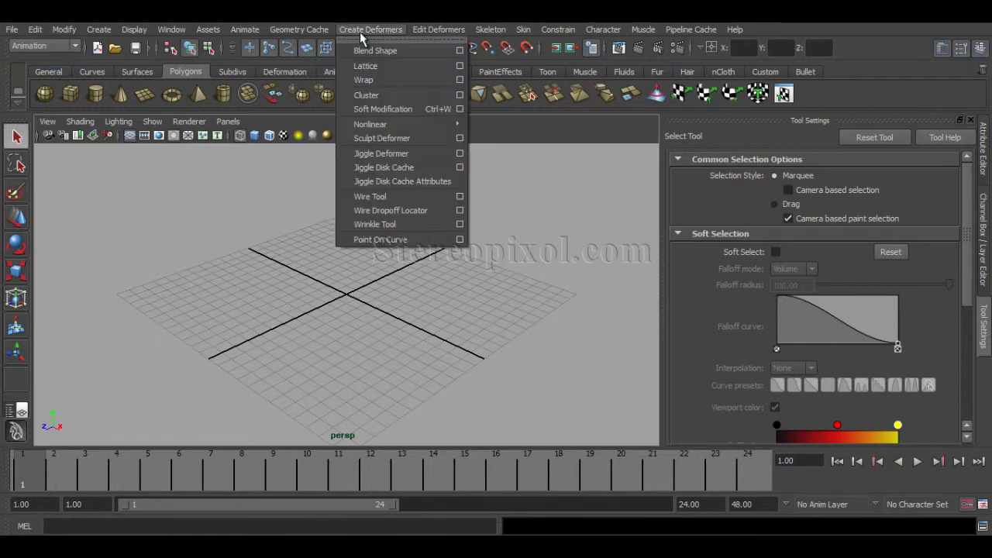
pyautogui.click(403, 37)
pyautogui.moveTo(403, 28); pyautogui.dragTo(424, 117)
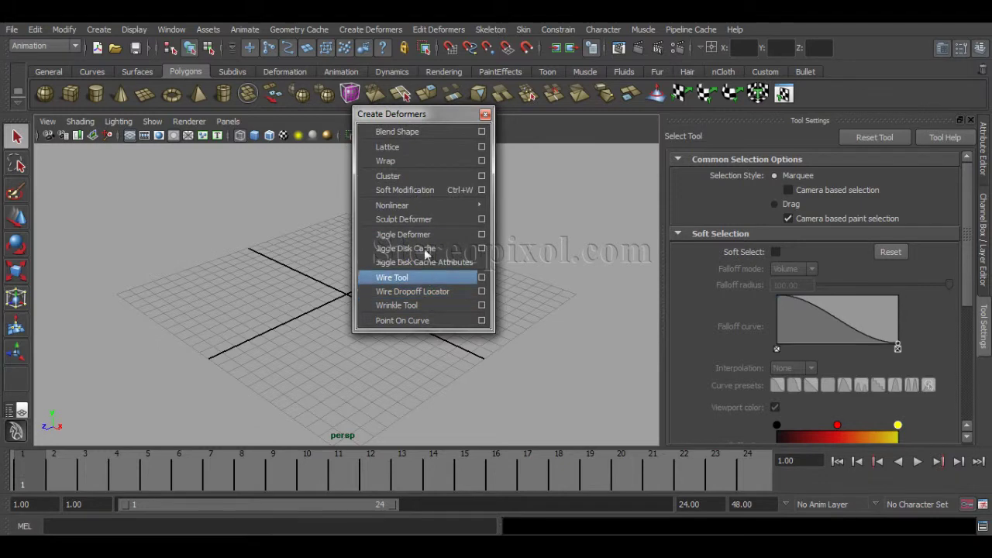
pyautogui.moveTo(417, 206)
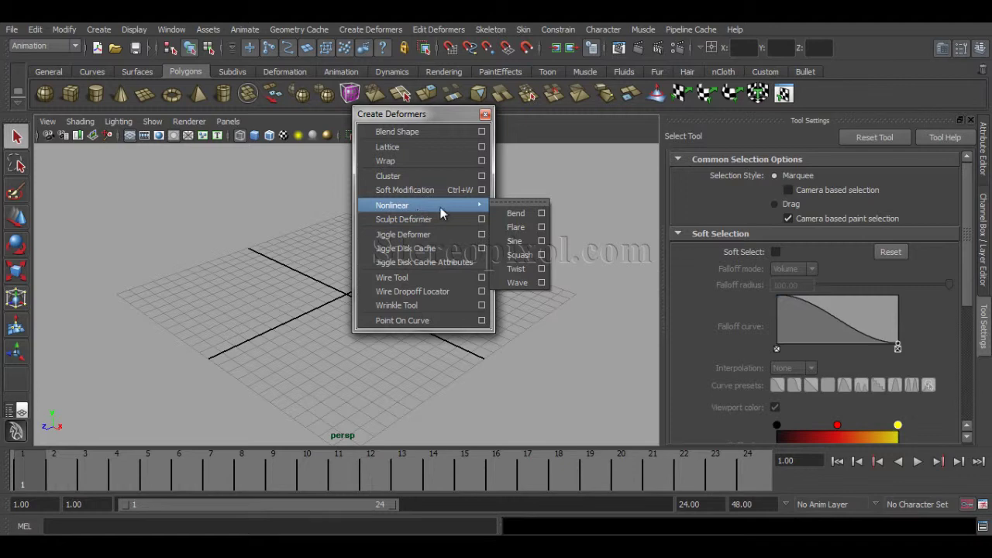
pyautogui.click(507, 202)
pyautogui.moveTo(526, 190); pyautogui.dragTo(605, 185)
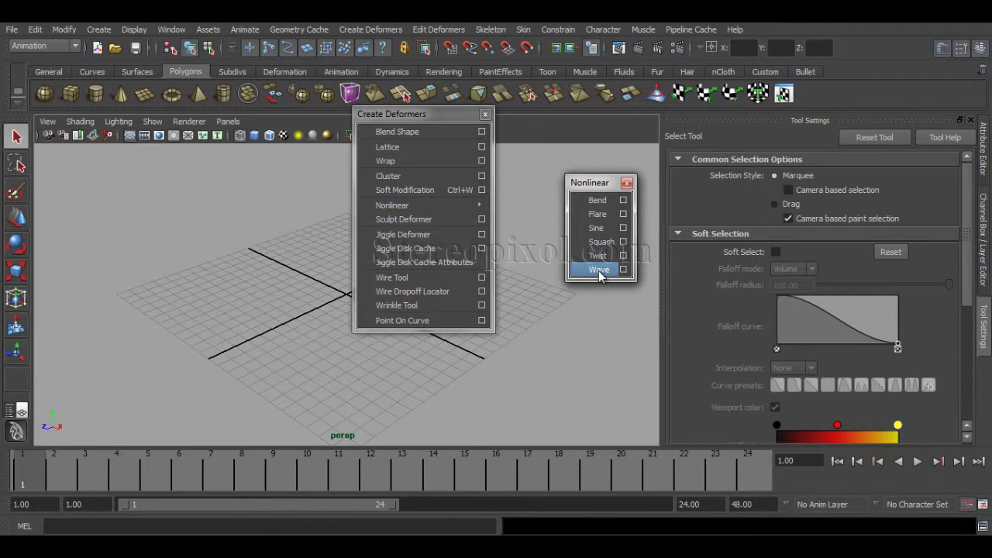
pyautogui.moveTo(472, 208)
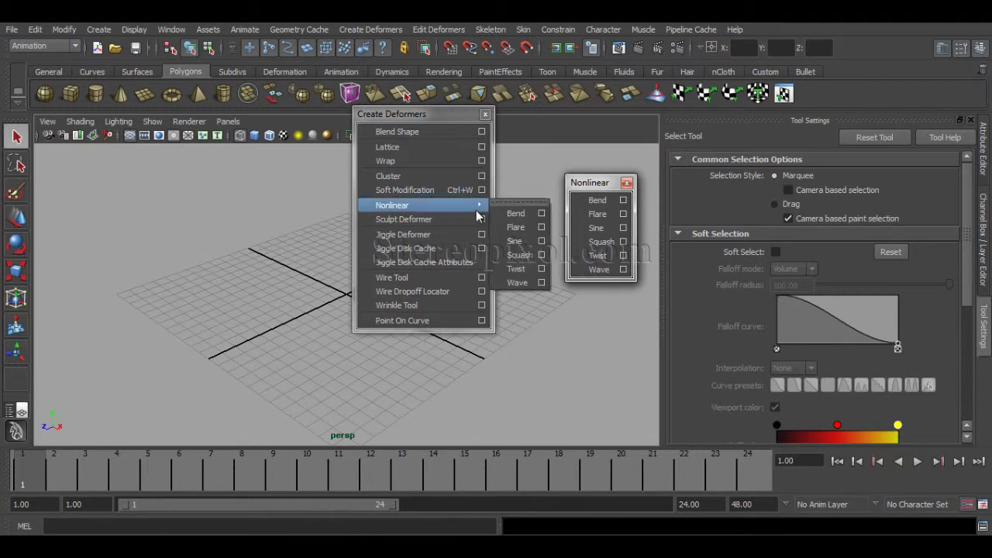
pyautogui.click(486, 114)
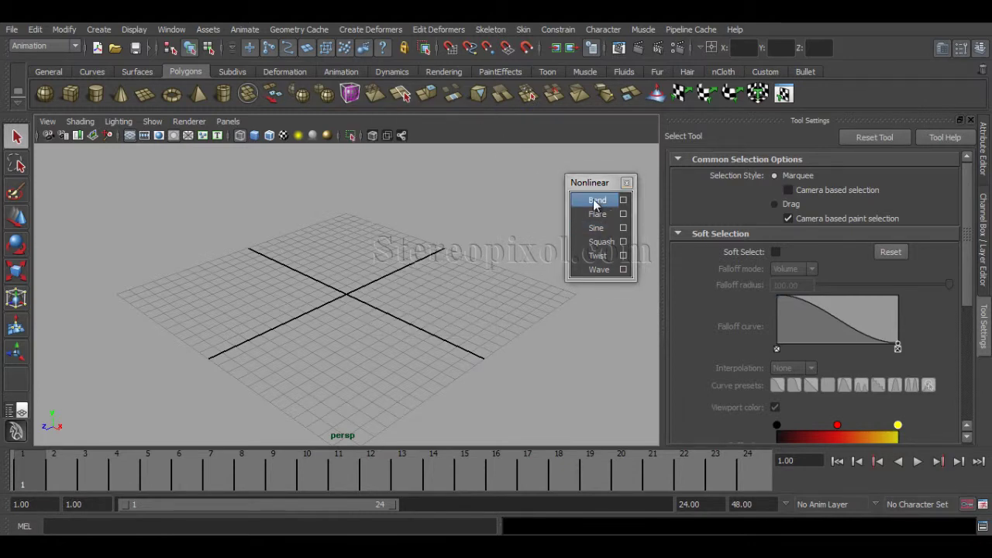
# Show the Channel Box / Layer Editor instead of the tool settings and place the floating Nonlinear list beside it
pyautogui.moveTo(603, 184); pyautogui.dragTo(669, 178)
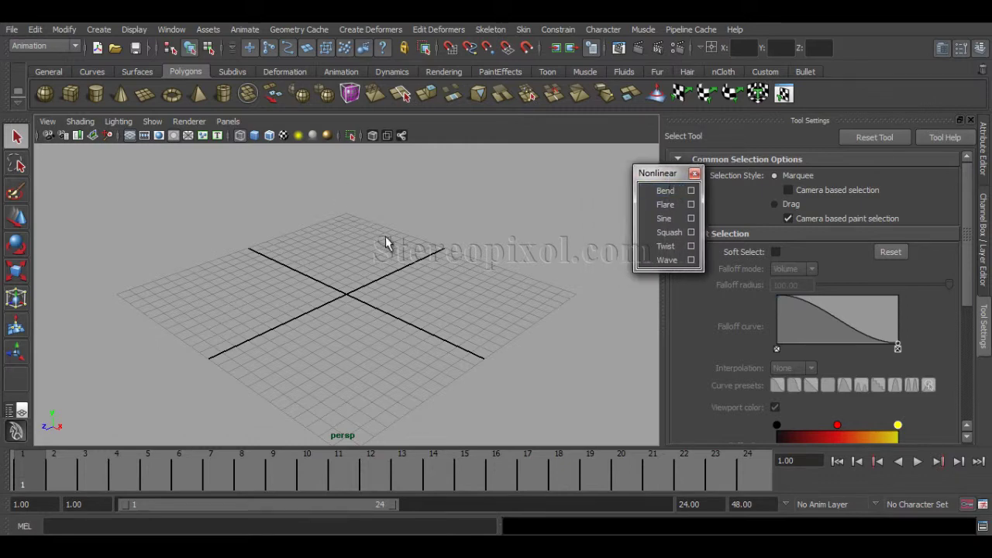
pyautogui.hotkey('ctrl', 'a')
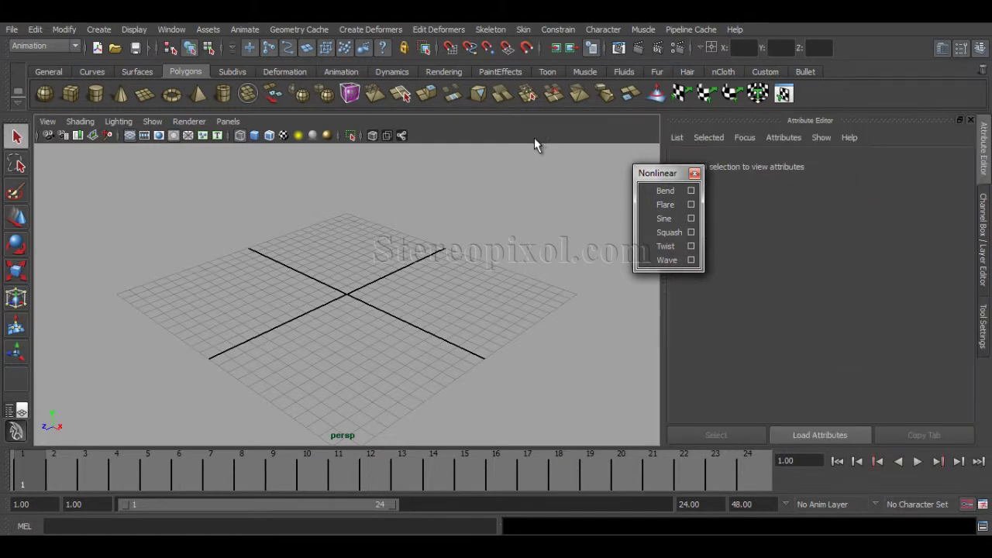
pyautogui.hotkey('ctrl', 'a')
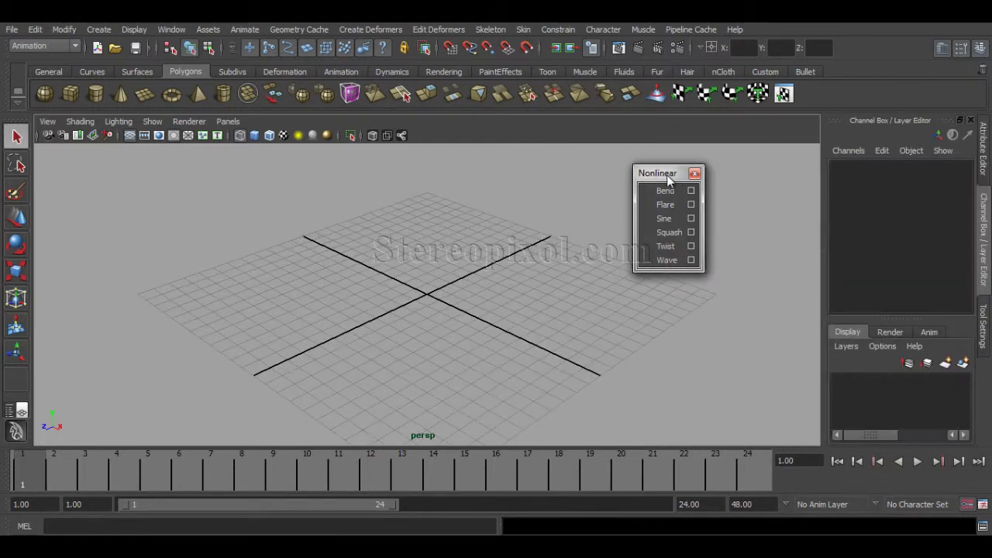
pyautogui.moveTo(669, 179); pyautogui.dragTo(757, 194)
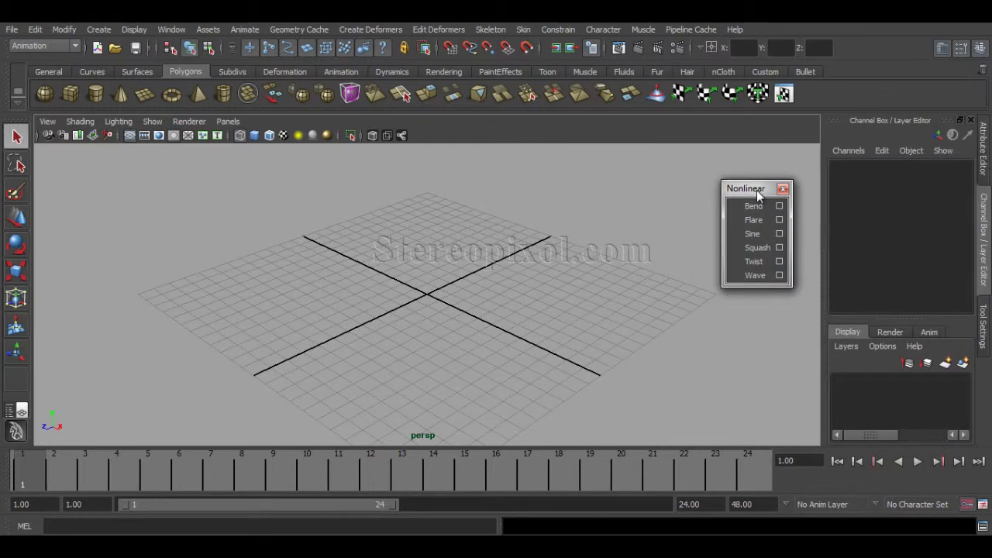
# Create a polygon cylinder at the origin, raise it to about 1.17 in Y and display it shaded
pyautogui.click(96, 95)
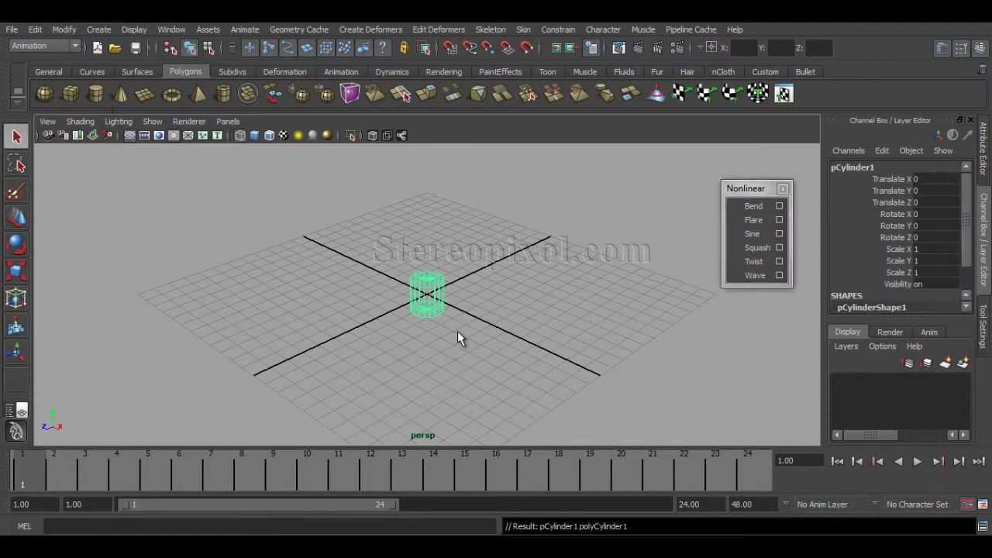
pyautogui.keyDown('alt'); pyautogui.moveTo(483, 317); pyautogui.dragTo(471, 338); pyautogui.keyUp('alt')
pyautogui.keyDown('alt'); pyautogui.moveTo(471, 339); pyautogui.dragTo(516, 390, button='right'); pyautogui.keyUp('alt')
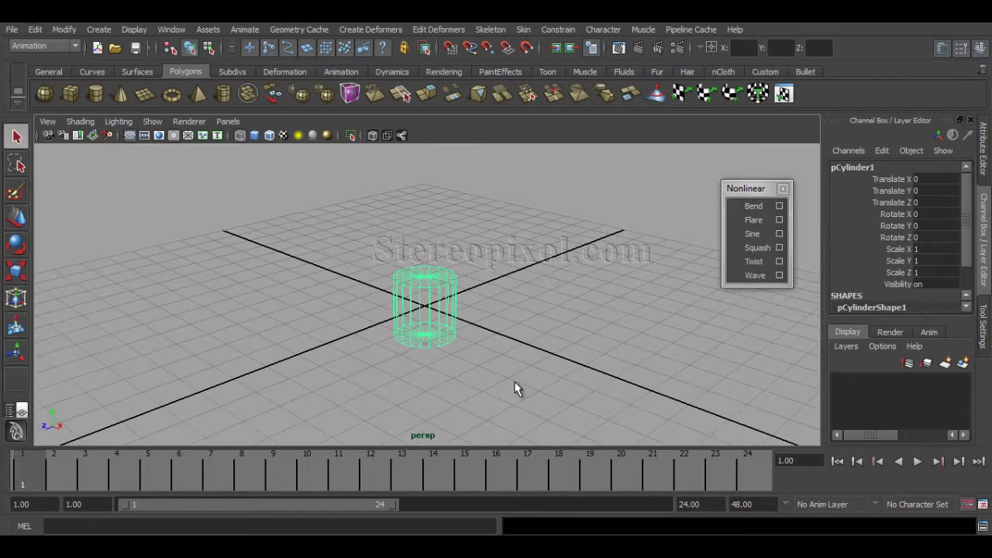
pyautogui.press('w')
pyautogui.moveTo(425, 276); pyautogui.dragTo(424, 224)
pyautogui.moveTo(465, 341)
pyautogui.keyDown('alt'); pyautogui.mouseDown()
pyautogui.moveTo(482, 361)
pyautogui.moveTo(473, 372)
pyautogui.moveTo(388, 365)
pyautogui.moveTo(418, 377)
pyautogui.moveTo(418, 341)
pyautogui.moveTo(427, 346)
pyautogui.moveTo(417, 350)
pyautogui.mouseUp(); pyautogui.keyUp('alt')
pyautogui.press('5')
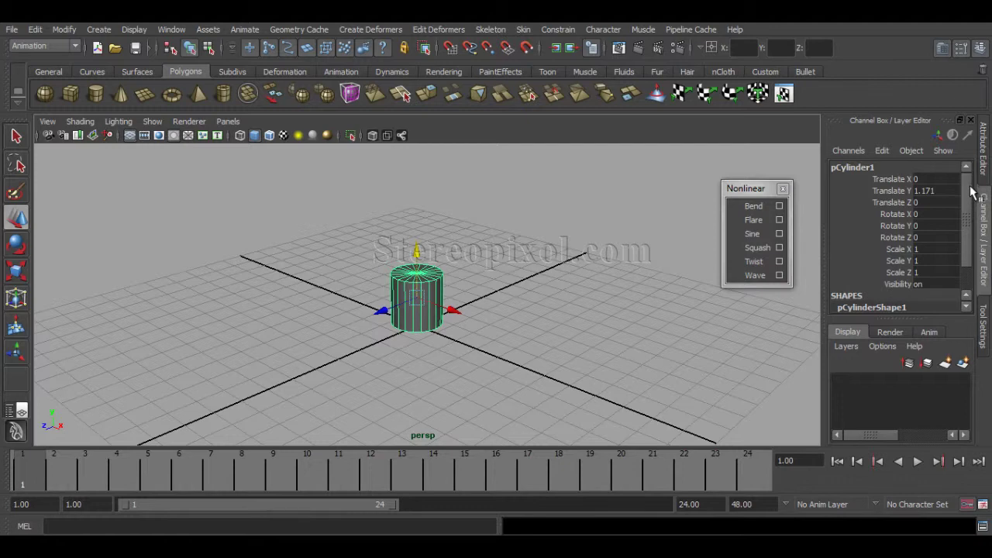
# Set the cylinder's height to 6.1 and raise it to about 3.06 in Y so that it stands on the grid
pyautogui.scroll(-1, 969, 217)
pyautogui.click(893, 299)
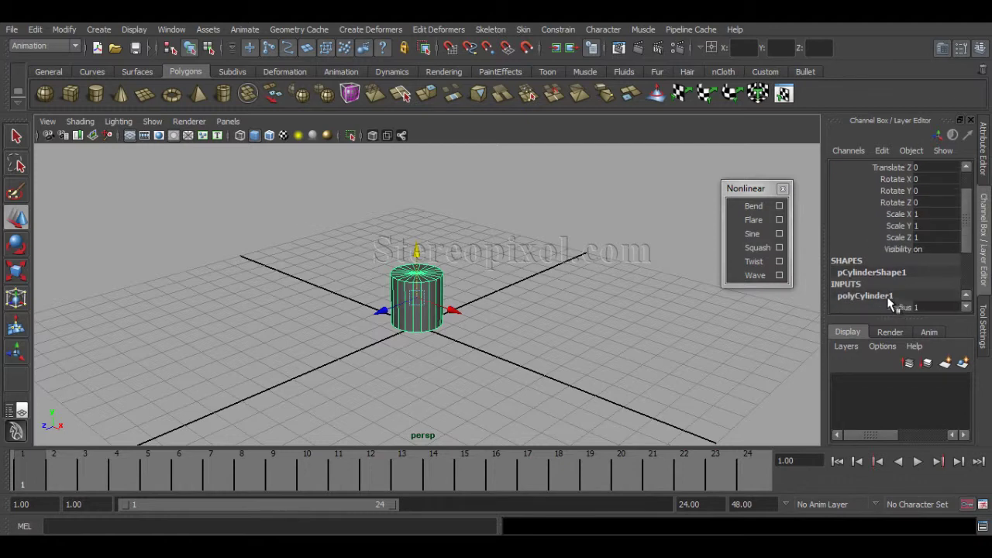
pyautogui.moveTo(969, 230); pyautogui.dragTo(975, 273)
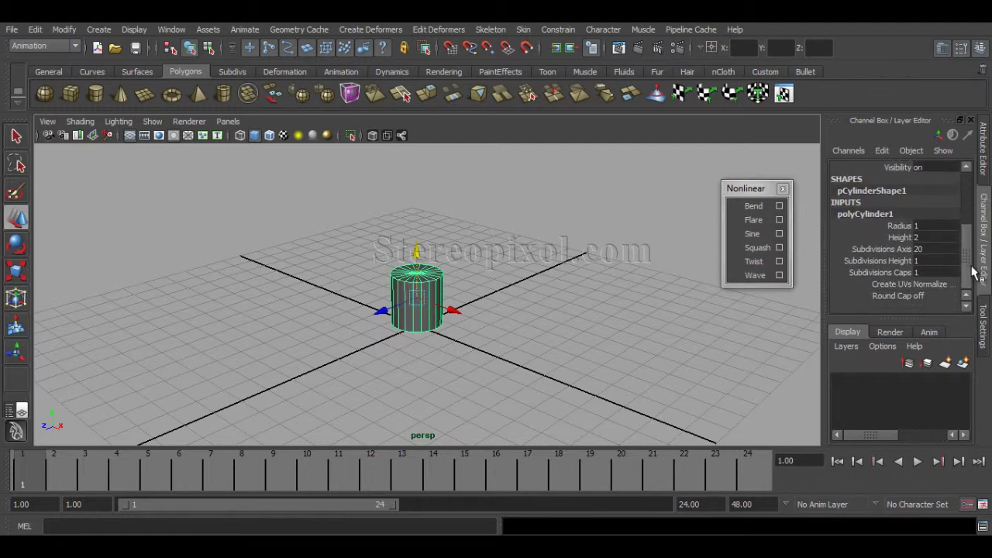
pyautogui.click(895, 261)
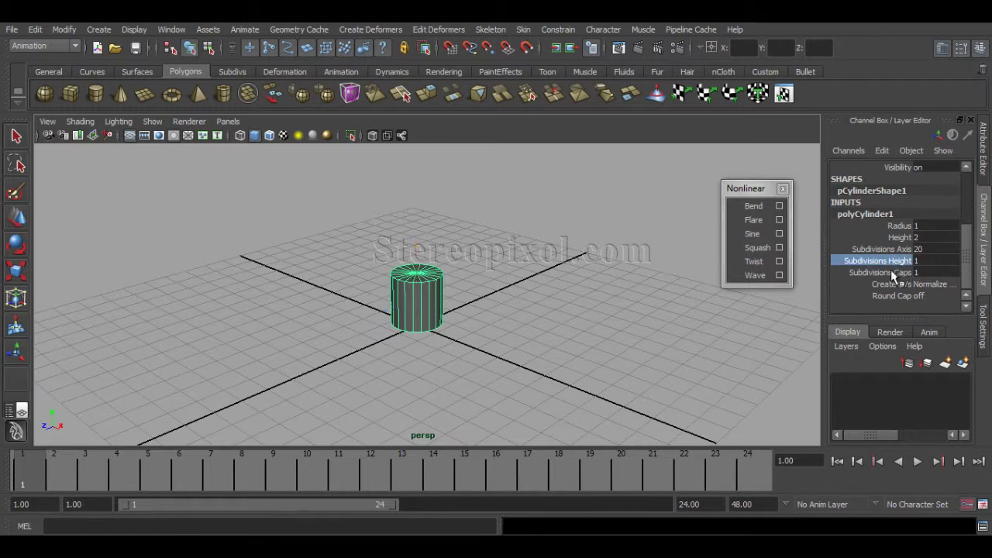
pyautogui.click(899, 237)
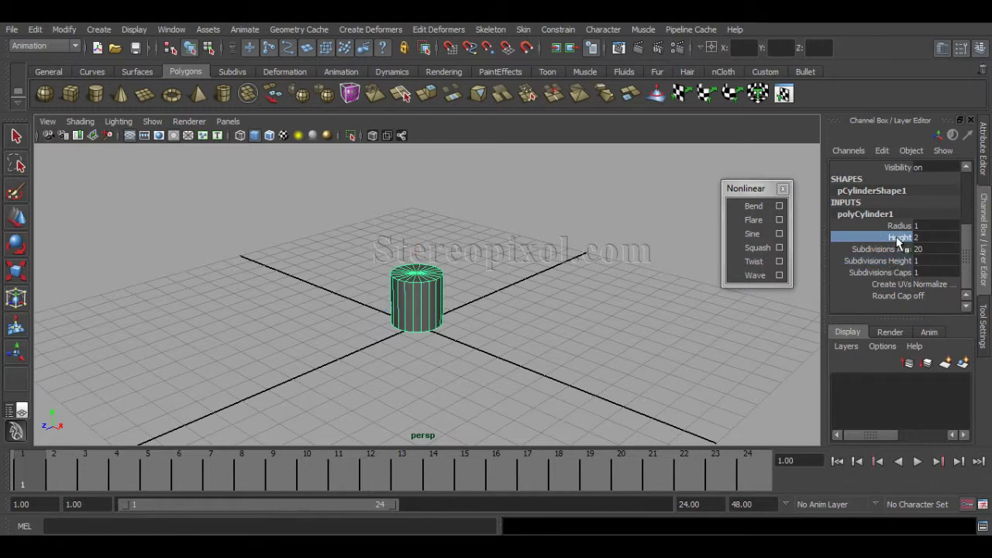
pyautogui.moveTo(533, 237); pyautogui.dragTo(563, 235, button='middle')
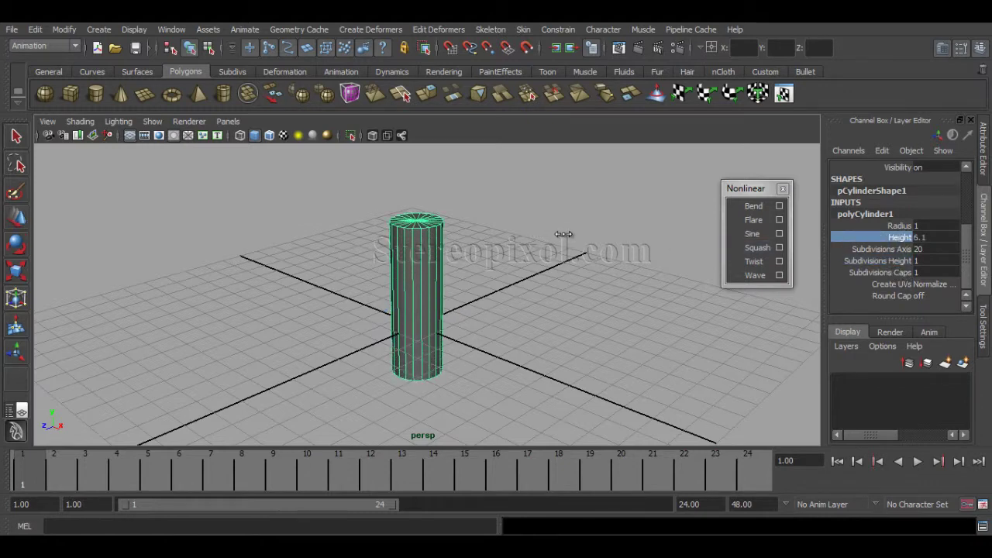
pyautogui.press('w')
pyautogui.moveTo(416, 256); pyautogui.dragTo(423, 208)
pyautogui.keyDown('alt'); pyautogui.moveTo(554, 256); pyautogui.dragTo(620, 288); pyautogui.keyUp('alt')
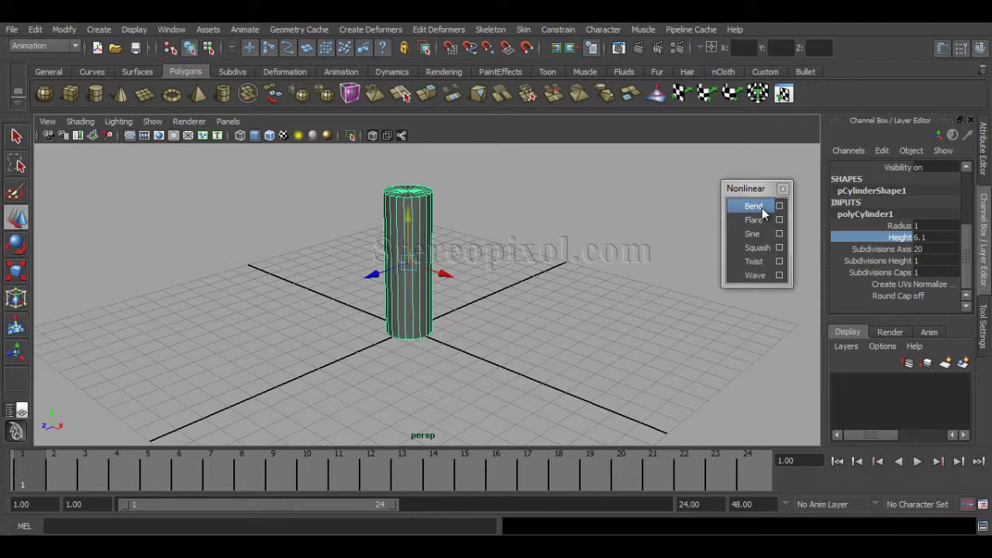
# Set the cylinder's height subdivisions to 5
pyautogui.click(884, 262)
pyautogui.moveTo(560, 272); pyautogui.dragTo(590, 276, button='middle')
pyautogui.moveTo(483, 295)
pyautogui.keyDown('alt'); pyautogui.mouseDown()
pyautogui.moveTo(523, 303)
pyautogui.moveTo(518, 328)
pyautogui.moveTo(493, 310)
pyautogui.mouseUp(); pyautogui.keyUp('alt')
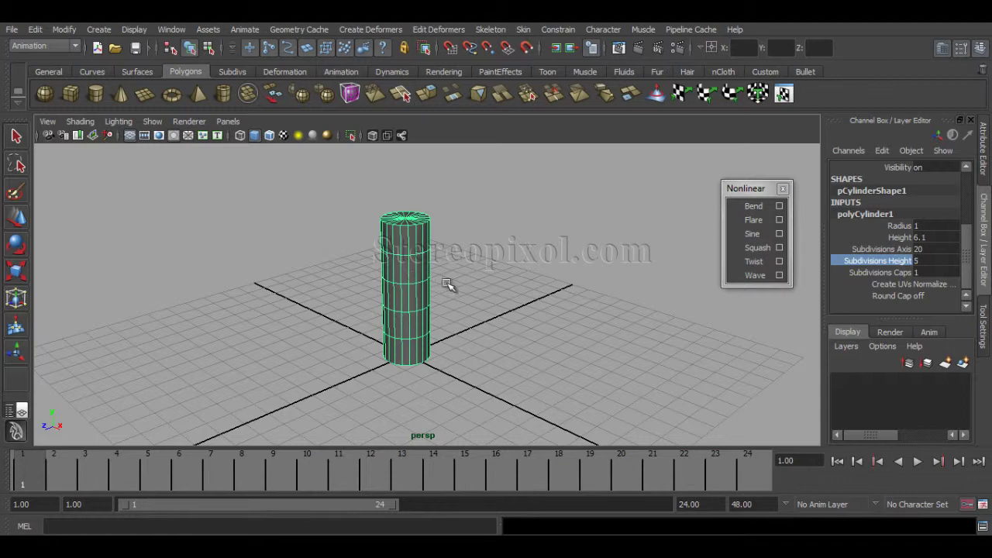
# Reset the bend deformer options to low bound -1, high bound 1 and curvature 0, and create the deformer on the cylinder
pyautogui.click(779, 206)
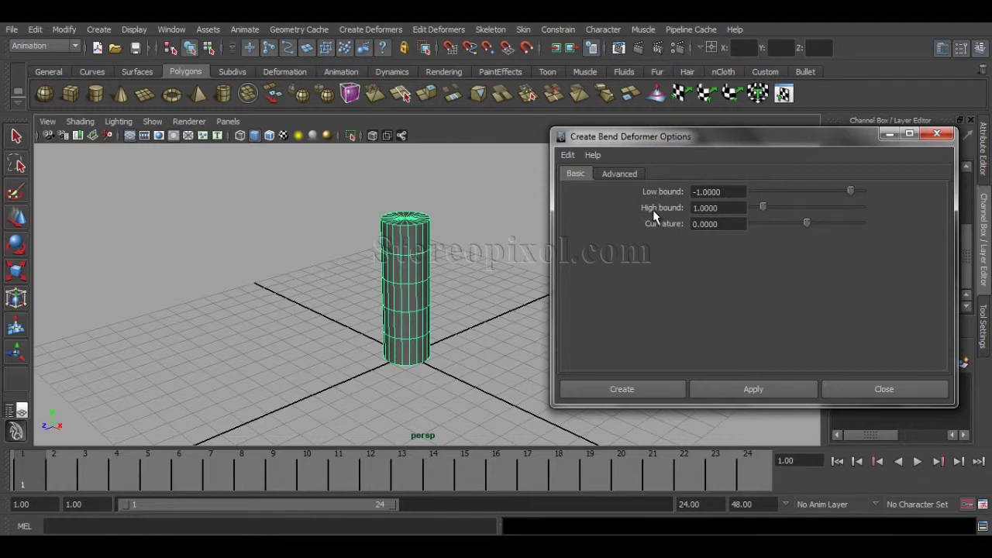
pyautogui.click(571, 155)
pyautogui.click(581, 180)
pyautogui.moveTo(806, 138); pyautogui.dragTo(771, 135)
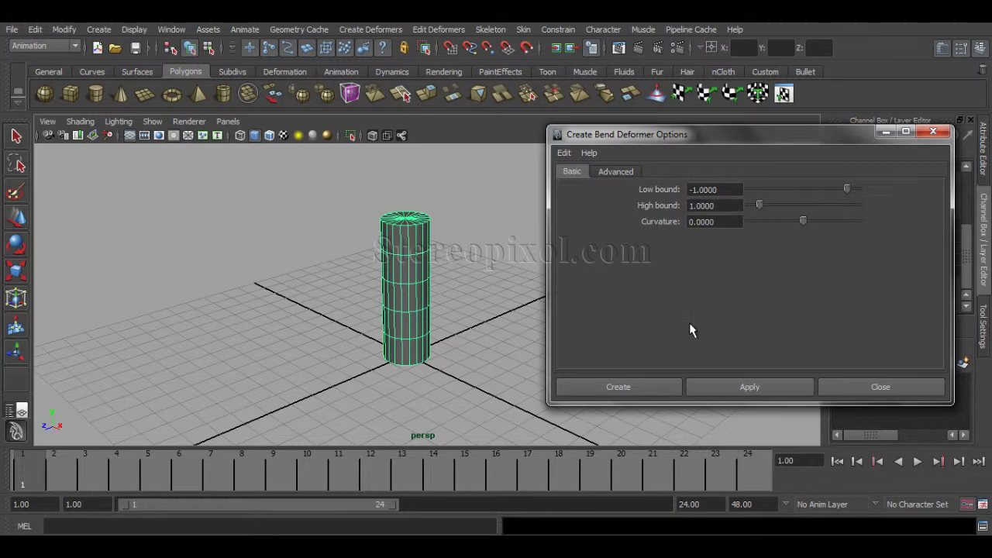
pyautogui.click(638, 386)
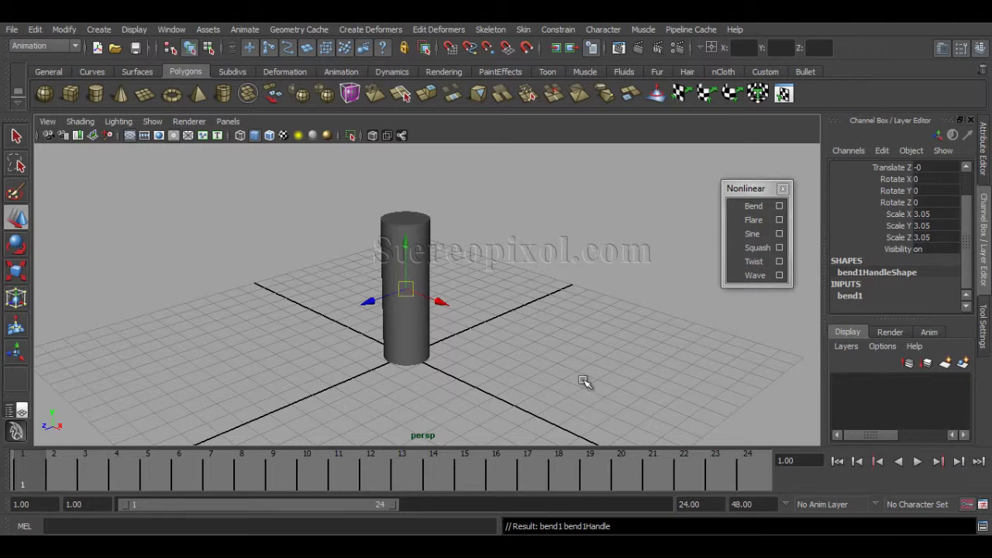
# Display the scene in wireframe to expose the bend handle inside the cylinder
pyautogui.keyDown('alt'); pyautogui.moveTo(498, 354); pyautogui.dragTo(500, 356); pyautogui.keyUp('alt')
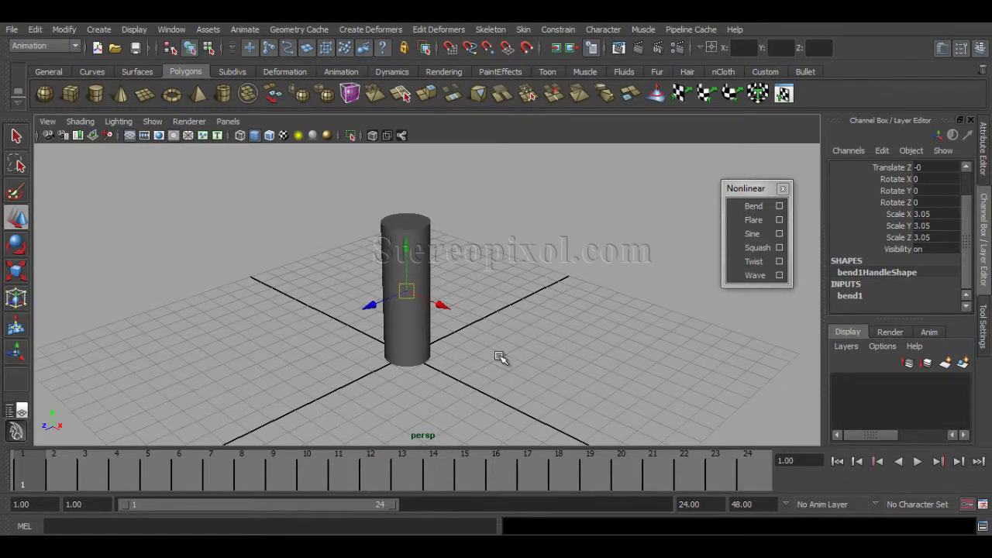
pyautogui.moveTo(500, 356)
pyautogui.keyDown('alt'); pyautogui.mouseDown()
pyautogui.moveTo(512, 349)
pyautogui.moveTo(476, 366)
pyautogui.moveTo(512, 357)
pyautogui.moveTo(463, 348)
pyautogui.moveTo(545, 358)
pyautogui.moveTo(473, 359)
pyautogui.moveTo(494, 359)
pyautogui.mouseUp(); pyautogui.keyUp('alt')
pyautogui.press('4')
pyautogui.keyDown('alt'); pyautogui.moveTo(493, 359); pyautogui.dragTo(454, 357, button='right'); pyautogui.keyUp('alt')
pyautogui.keyDown('alt'); pyautogui.moveTo(489, 354); pyautogui.dragTo(449, 360); pyautogui.keyUp('alt')
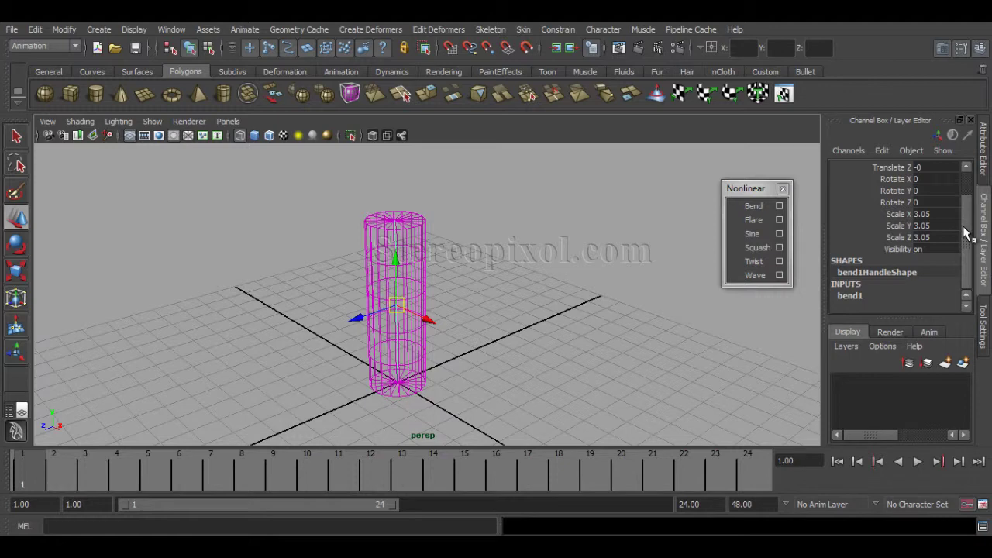
# Expand the bend deformer's input attributes in the channel list
pyautogui.moveTo(966, 226); pyautogui.dragTo(966, 196)
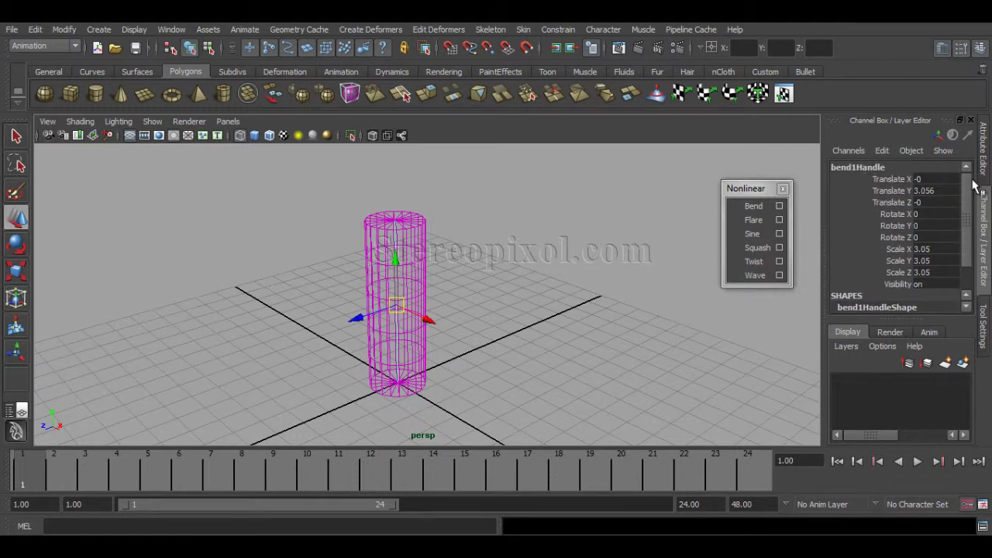
pyautogui.moveTo(966, 189); pyautogui.dragTo(974, 230)
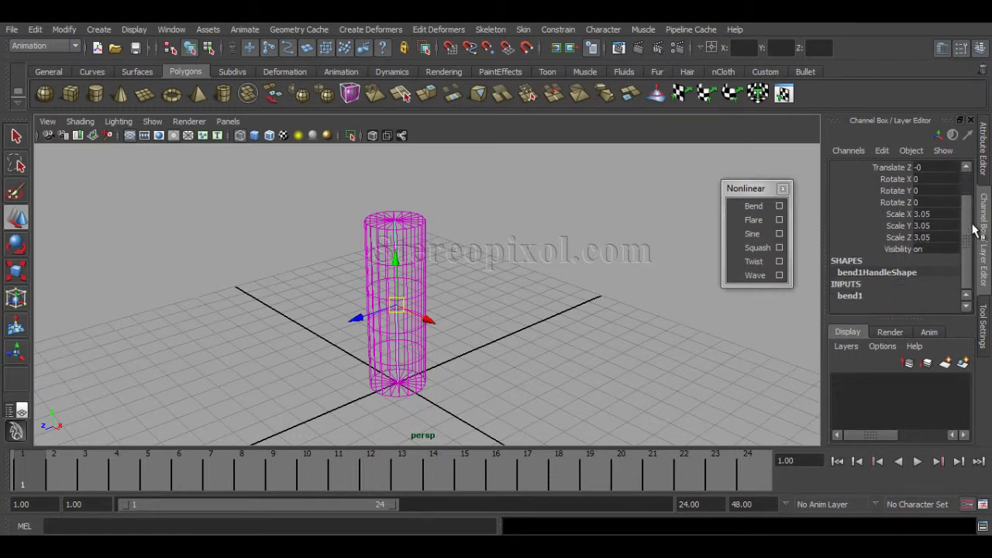
pyautogui.click(862, 299)
pyautogui.scroll(-2, 969, 243)
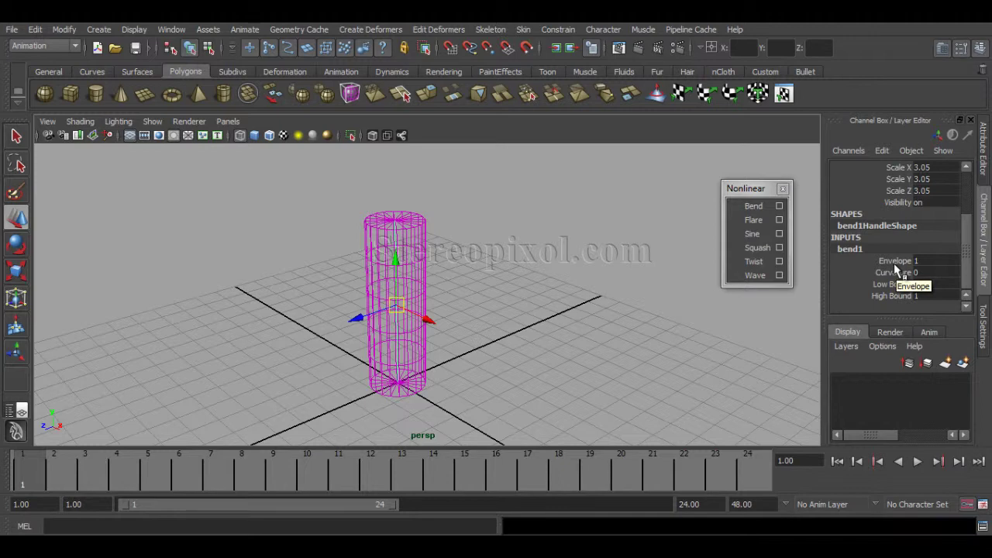
# Set the bend deformer's curvature to 1.5 and inspect the bent cylinder
pyautogui.moveTo(538, 359)
pyautogui.keyDown('alt'); pyautogui.mouseDown()
pyautogui.moveTo(511, 343)
pyautogui.moveTo(532, 350)
pyautogui.mouseUp(); pyautogui.keyUp('alt')
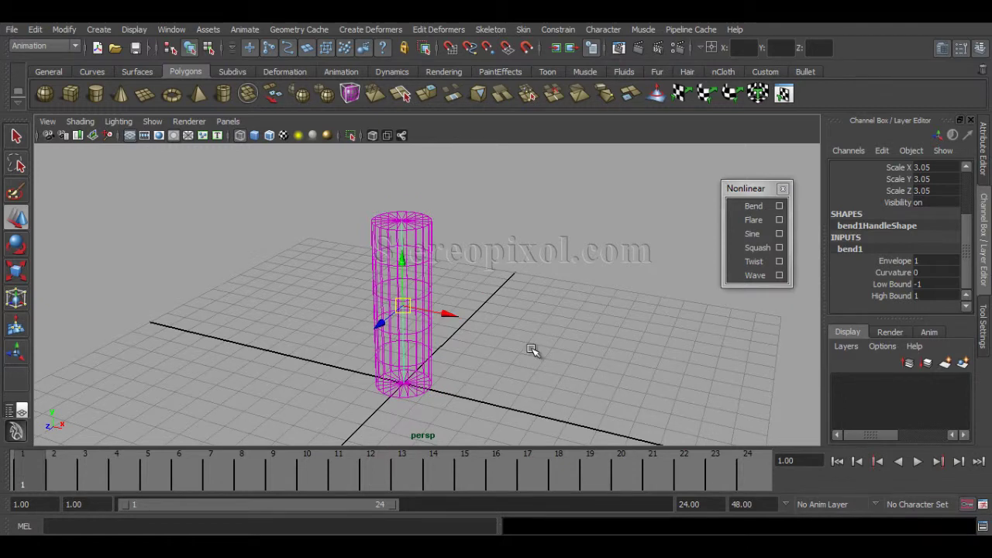
pyautogui.click(897, 272)
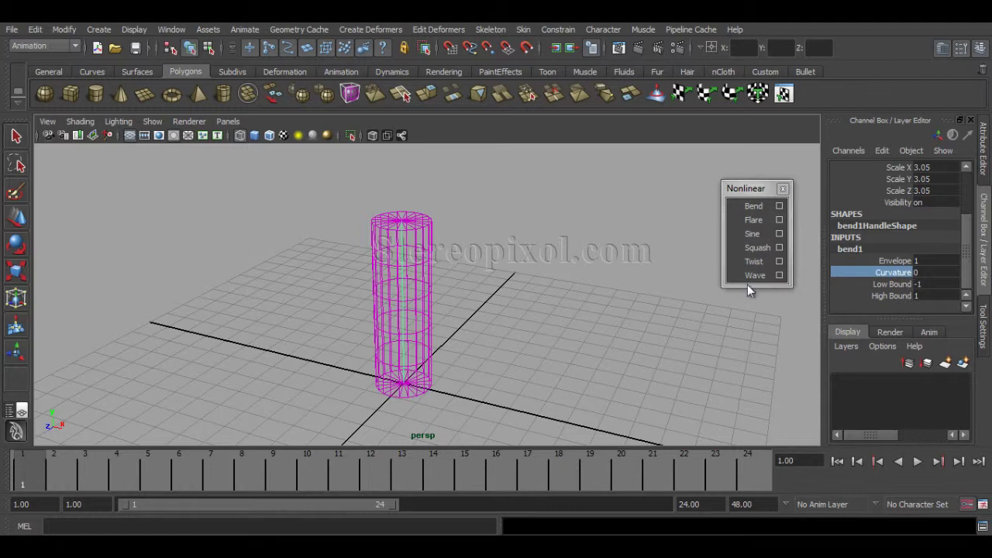
pyautogui.keyDown('alt'); pyautogui.moveTo(476, 306); pyautogui.dragTo(498, 296); pyautogui.keyUp('alt')
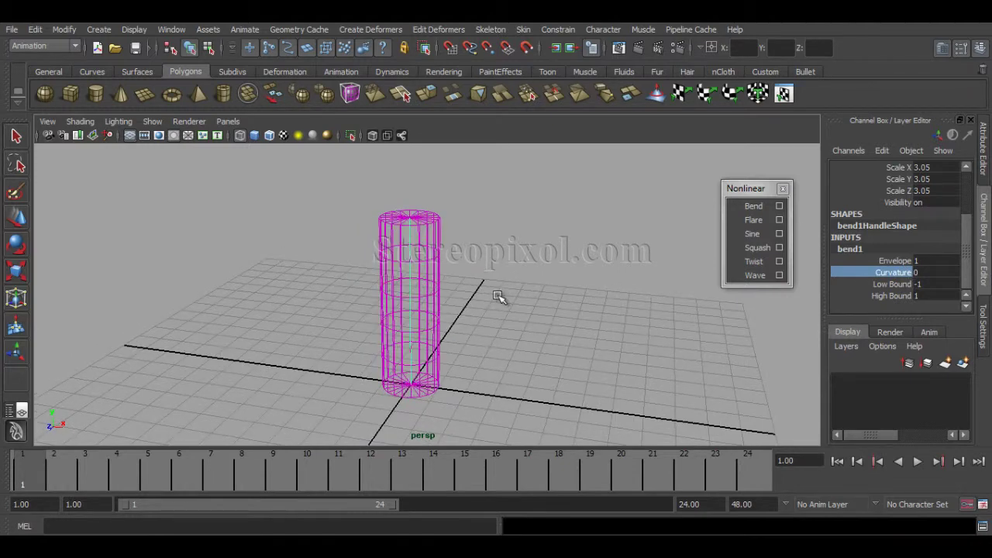
pyautogui.moveTo(620, 302); pyautogui.dragTo(633, 303, button='middle')
pyautogui.moveTo(535, 341)
pyautogui.keyDown('alt'); pyautogui.mouseDown()
pyautogui.moveTo(576, 336)
pyautogui.moveTo(539, 346)
pyautogui.mouseUp(); pyautogui.keyUp('alt')
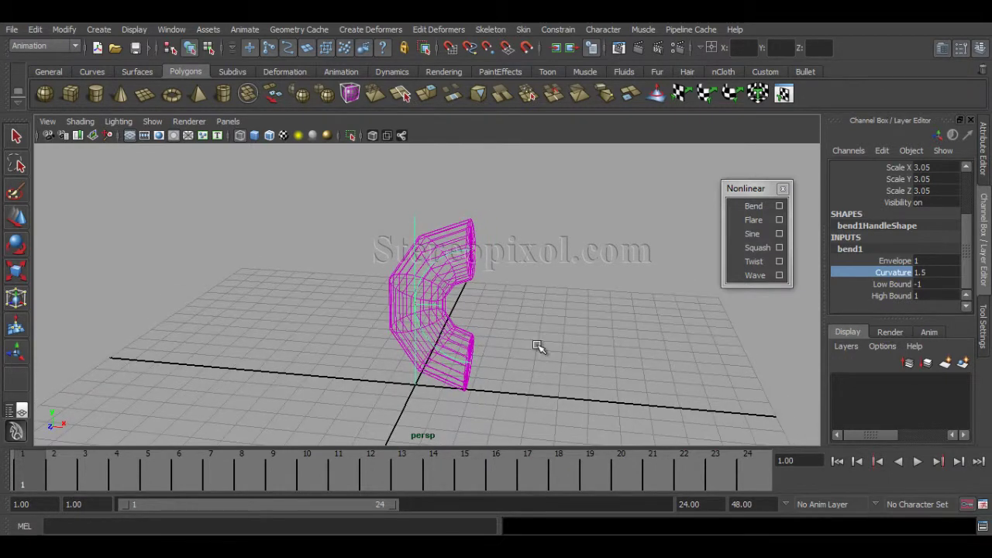
pyautogui.keyDown('alt'); pyautogui.moveTo(530, 327); pyautogui.dragTo(551, 330); pyautogui.keyUp('alt')
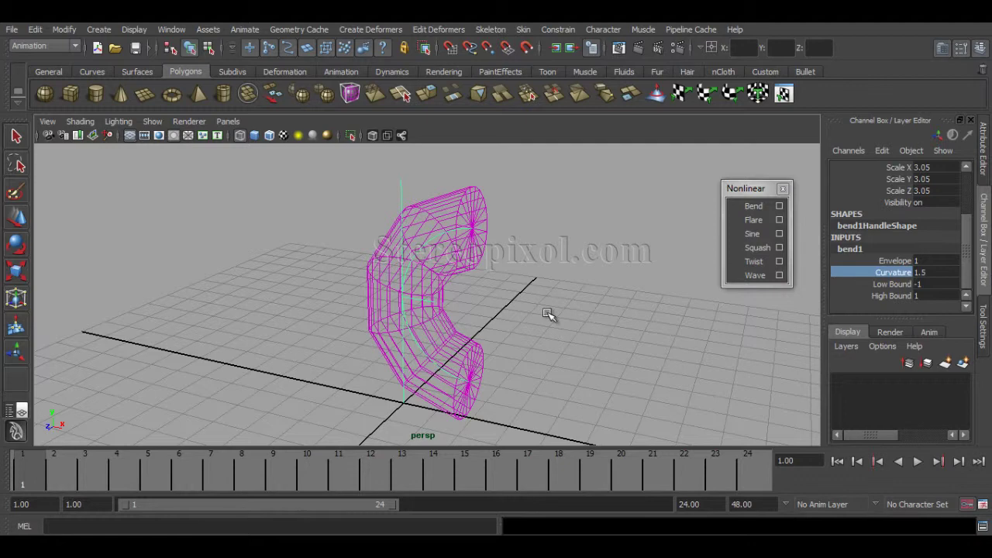
pyautogui.moveTo(535, 312)
pyautogui.keyDown('alt'); pyautogui.mouseDown()
pyautogui.moveTo(538, 281)
pyautogui.moveTo(541, 300)
pyautogui.mouseUp(); pyautogui.keyUp('alt')
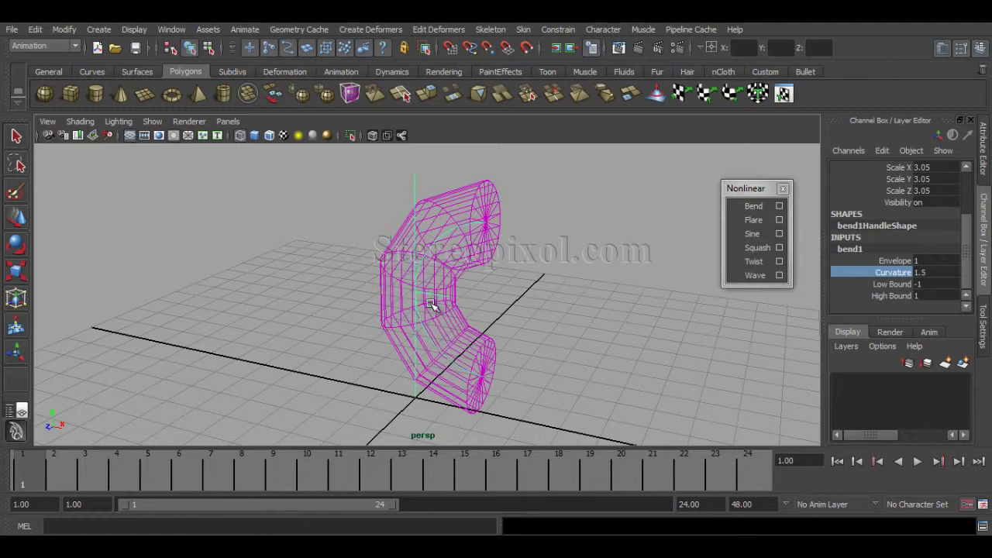
# Set the bend deformer's high bound to 0, and then its low bound to 0, to test how each limits the bend
pyautogui.click(891, 296)
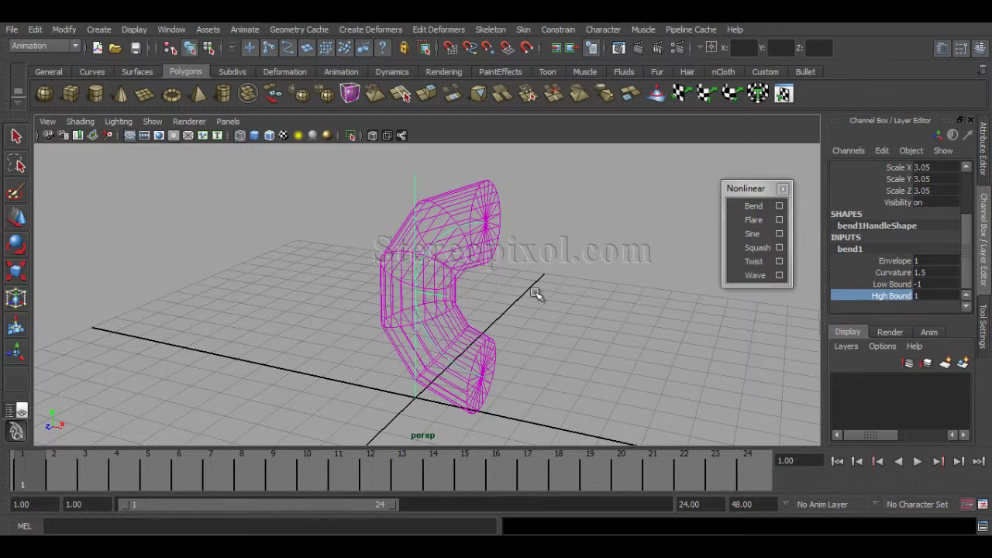
pyautogui.click(891, 284)
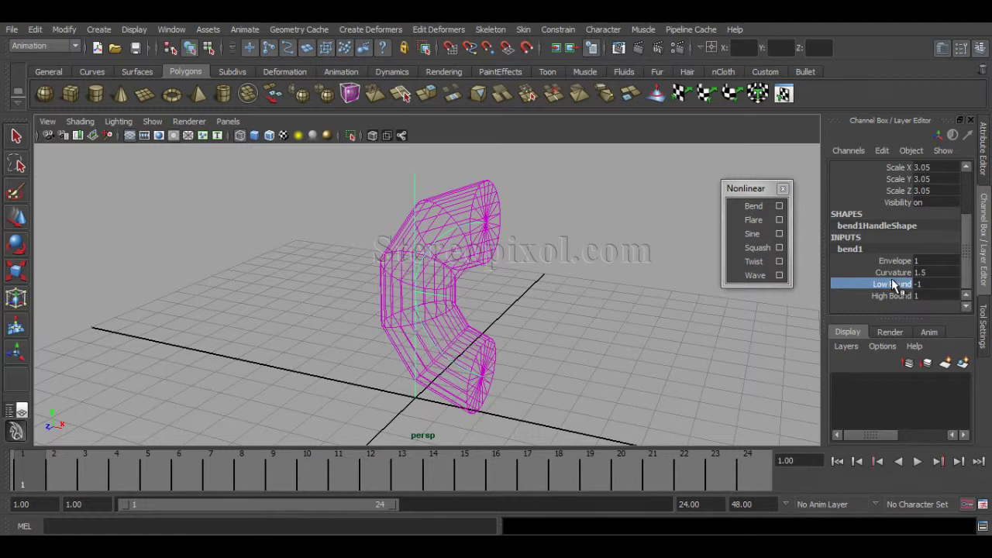
pyautogui.click(895, 296)
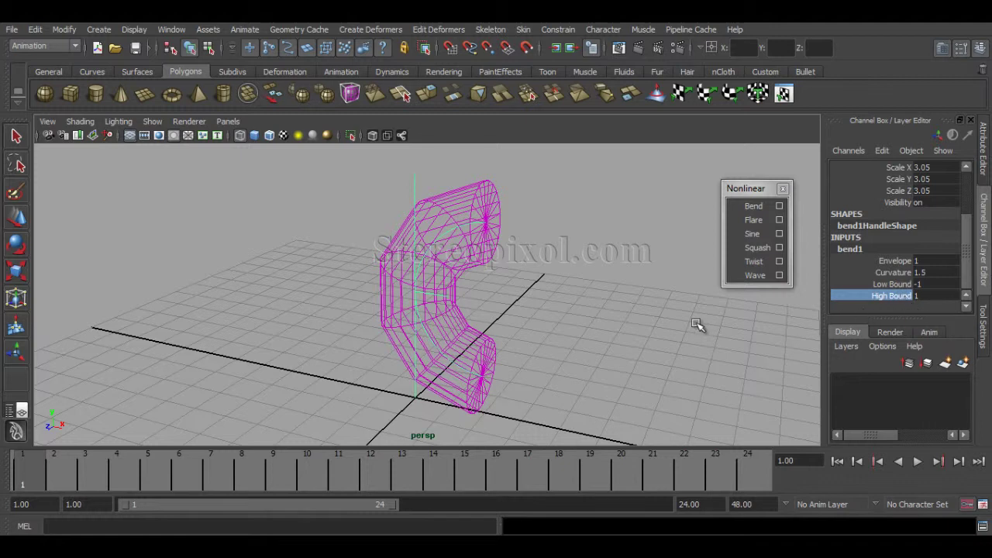
pyautogui.moveTo(721, 304); pyautogui.dragTo(717, 311, button='middle')
pyautogui.keyDown('alt'); pyautogui.moveTo(509, 288); pyautogui.dragTo(543, 276); pyautogui.keyUp('alt')
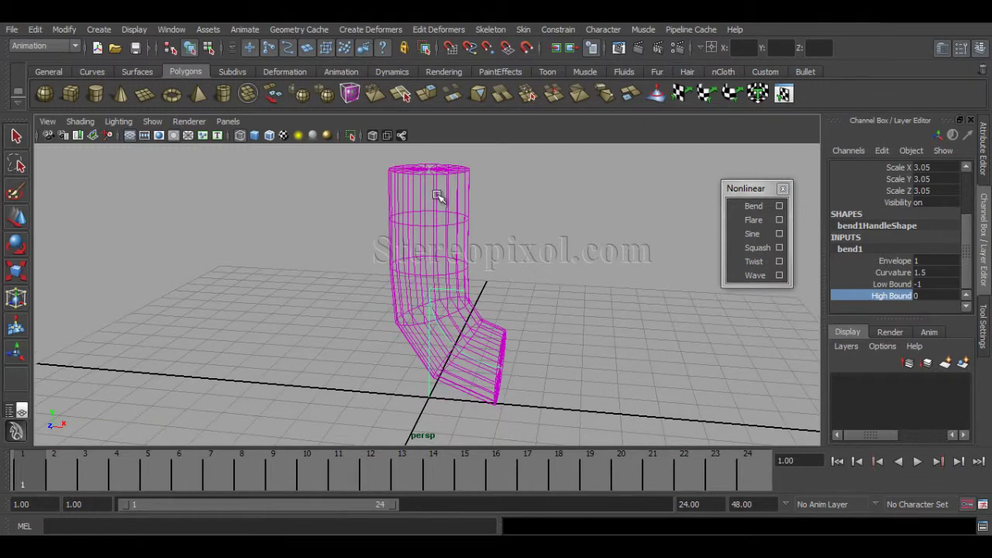
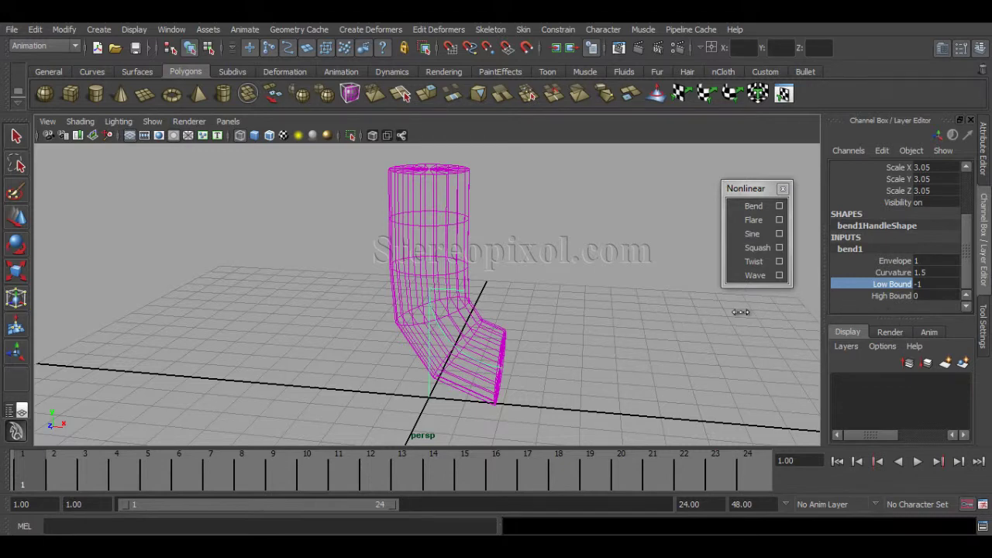
pyautogui.moveTo(736, 313); pyautogui.dragTo(756, 309, button='middle')
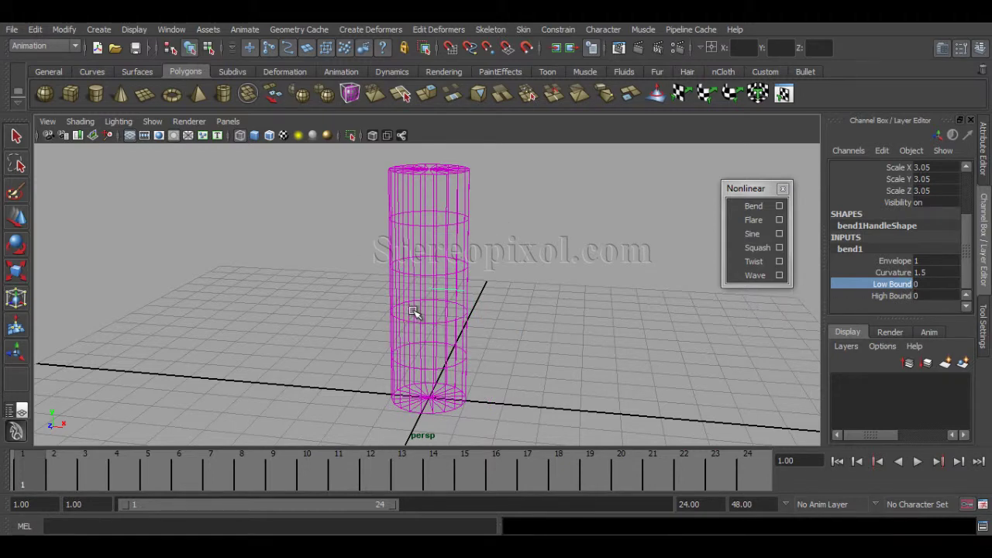
# Restore the bend deformer's bounds to low bound -1 and high bound 1
pyautogui.doubleClick(923, 285)
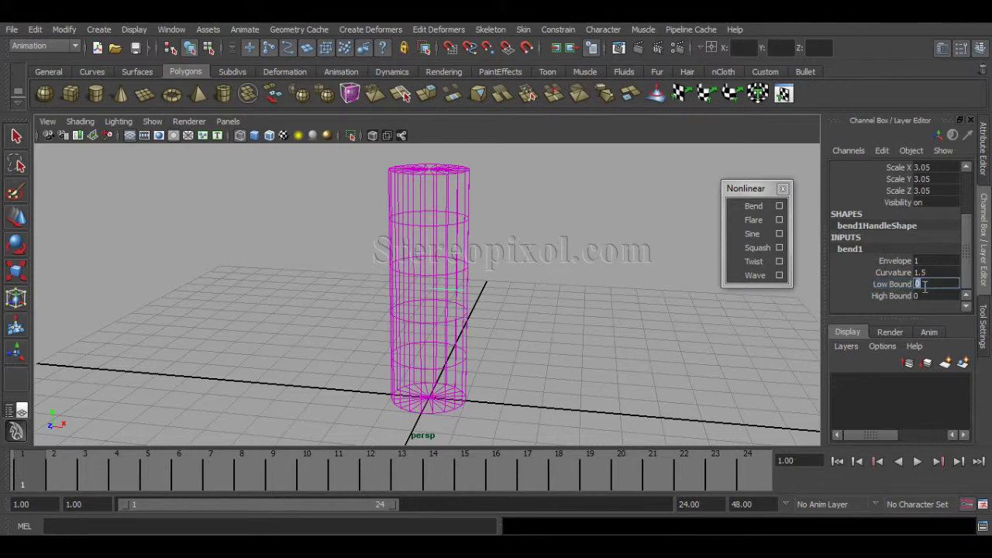
pyautogui.write('-1')
pyautogui.press('Return')
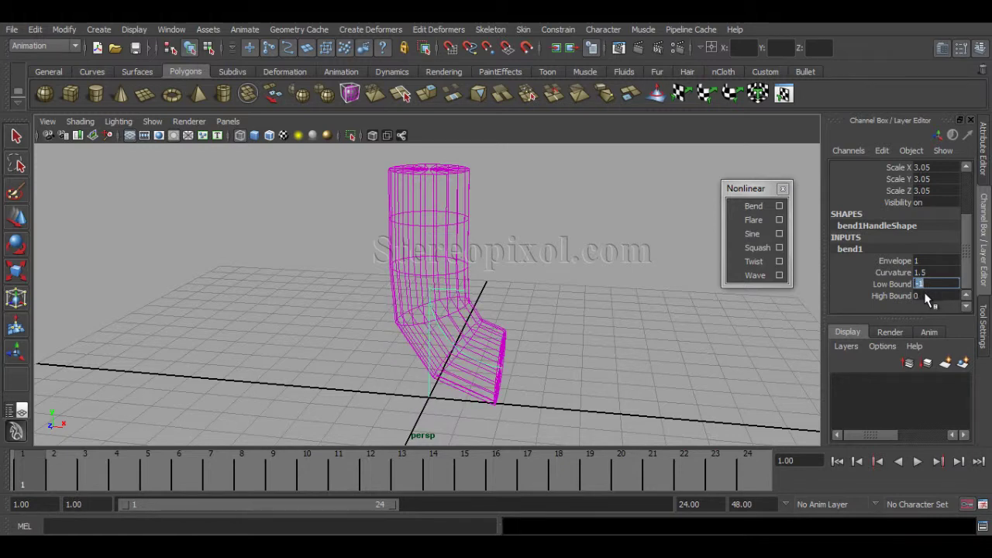
pyautogui.doubleClick(924, 295)
pyautogui.write('1')
pyautogui.press('Return')
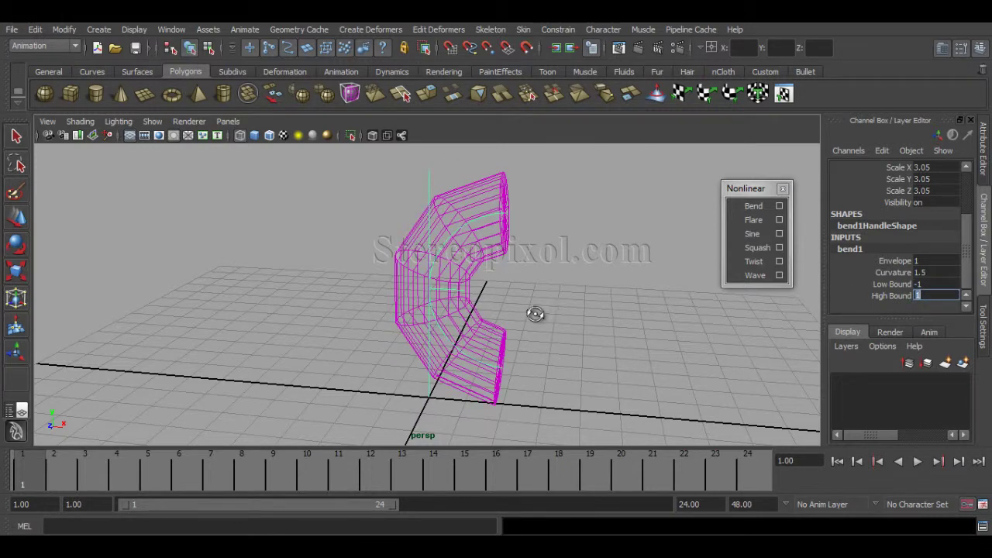
pyautogui.keyDown('alt'); pyautogui.moveTo(532, 313); pyautogui.dragTo(532, 315); pyautogui.keyUp('alt')
# Set the bend deformer's envelope to 0 and inspect the cylinder and the bend handle
pyautogui.click(898, 262)
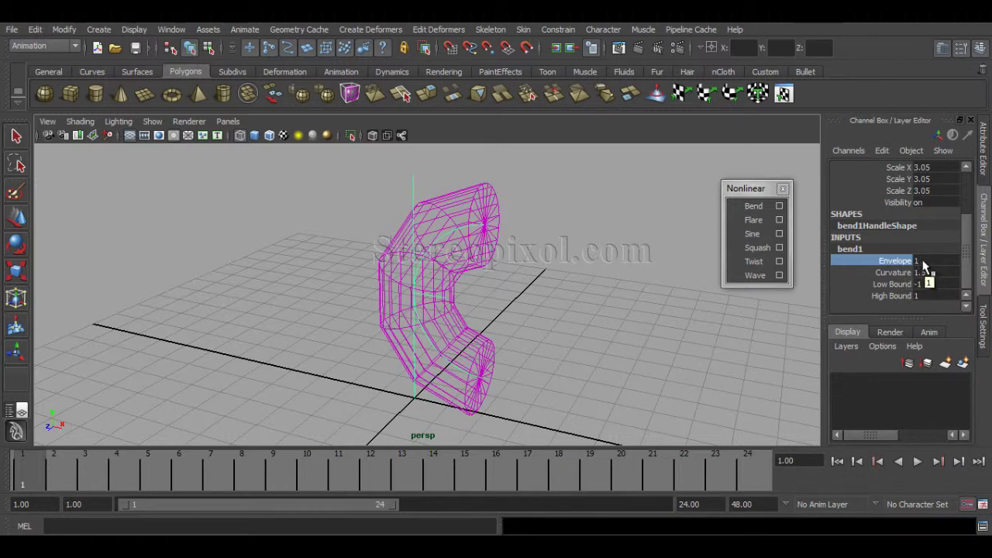
pyautogui.click(922, 262)
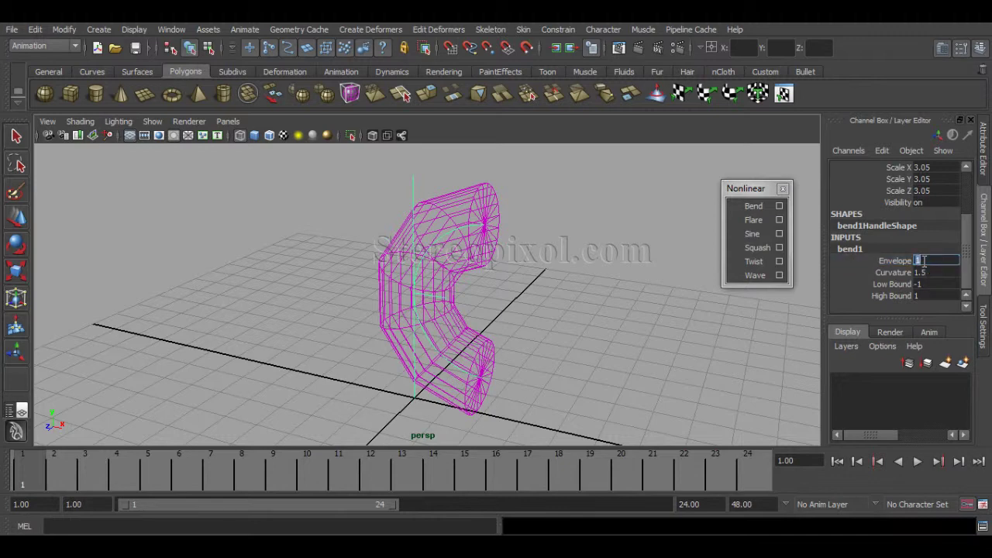
pyautogui.write('0')
pyautogui.press('Return')
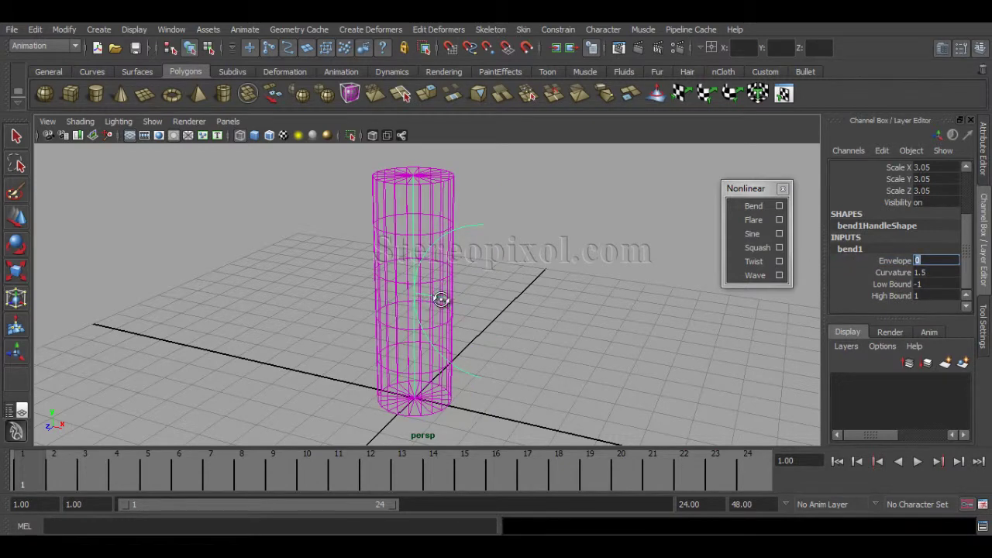
pyautogui.keyDown('alt'); pyautogui.moveTo(442, 299); pyautogui.dragTo(453, 283); pyautogui.keyUp('alt')
pyautogui.keyDown('alt'); pyautogui.moveTo(536, 293); pyautogui.dragTo(504, 296); pyautogui.keyUp('alt')
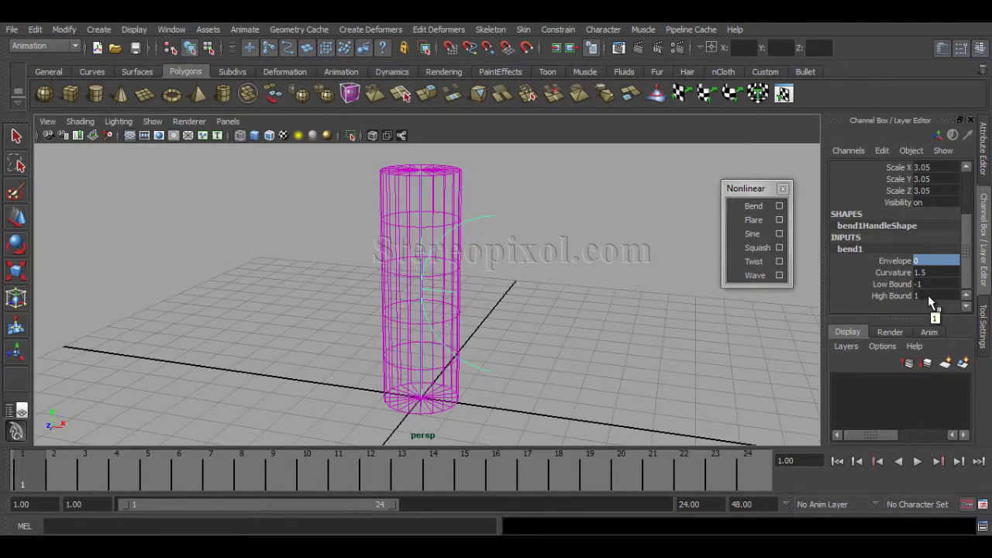
pyautogui.keyDown('alt'); pyautogui.moveTo(664, 339); pyautogui.dragTo(656, 343); pyautogui.keyUp('alt')
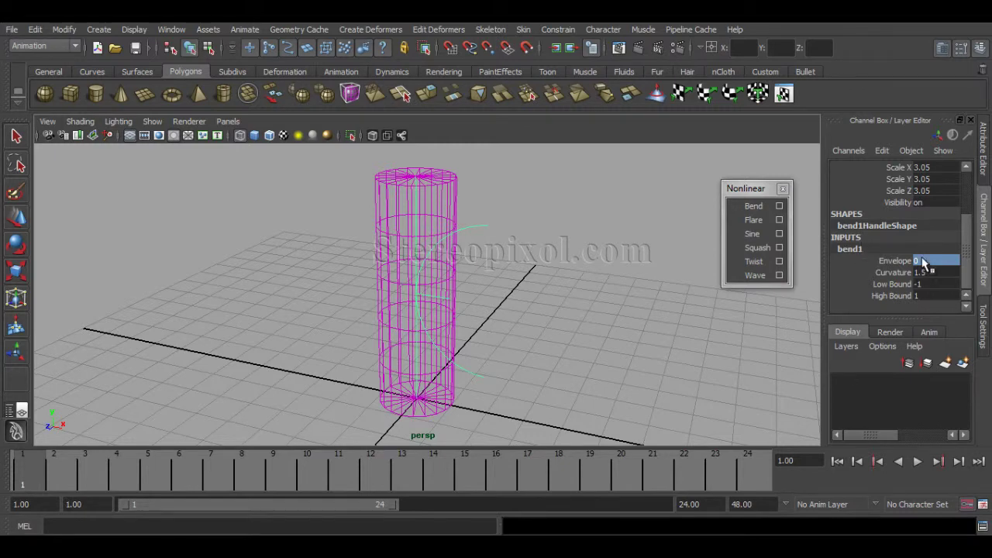
# Set the bend deformer's envelope to 0.6 and display the cylinder shaded
pyautogui.click(895, 260)
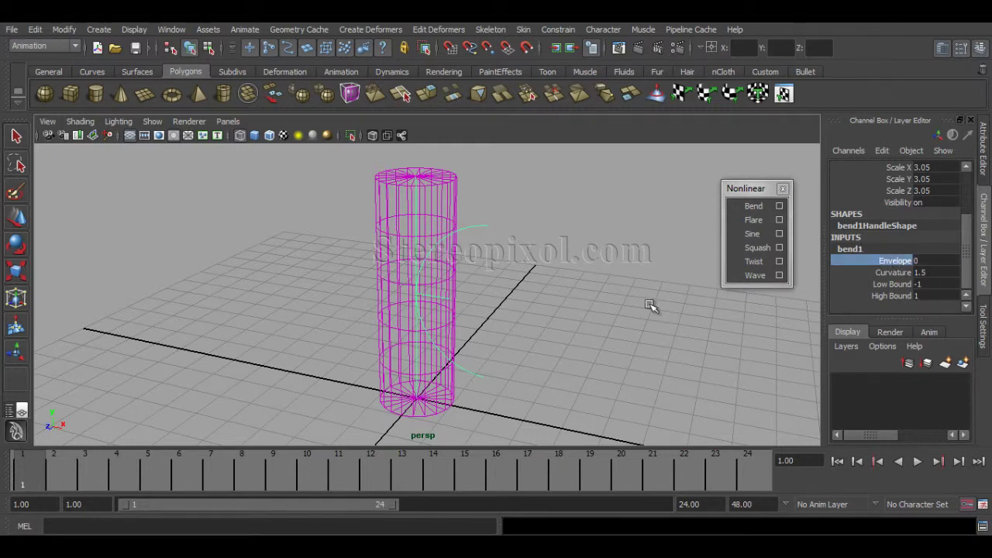
pyautogui.moveTo(632, 309); pyautogui.dragTo(640, 311, button='middle')
pyautogui.keyDown('alt'); pyautogui.moveTo(658, 330); pyautogui.dragTo(627, 330); pyautogui.keyUp('alt')
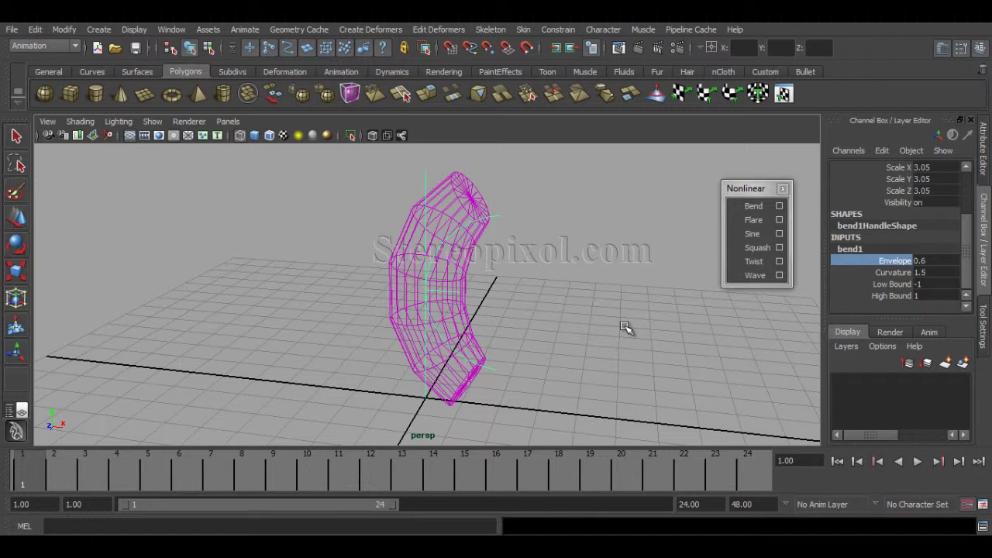
pyautogui.press('5')
pyautogui.keyDown('alt'); pyautogui.moveTo(574, 341); pyautogui.dragTo(557, 345); pyautogui.keyUp('alt')
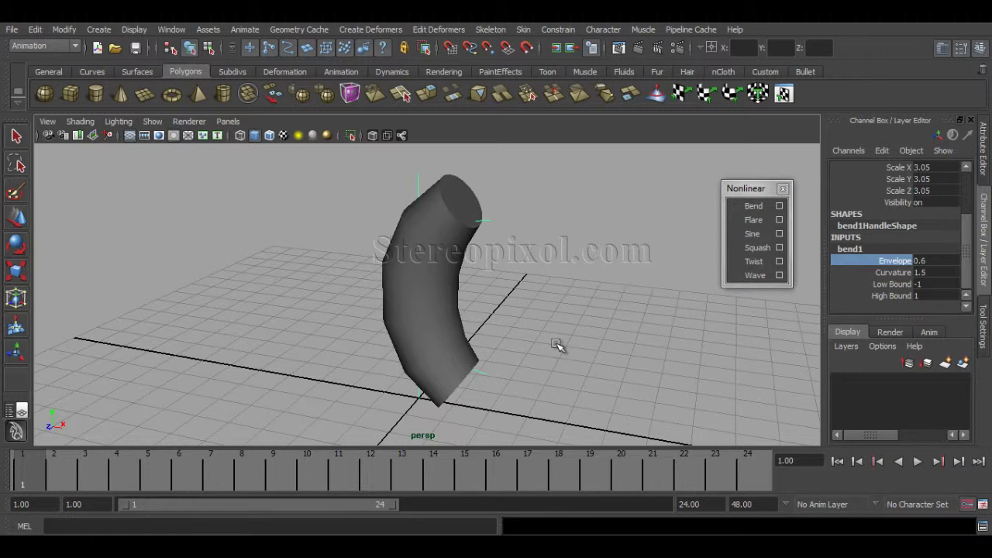
# Set the bend deformer's envelope to 1 and switch the view back to wireframe
pyautogui.click(934, 261)
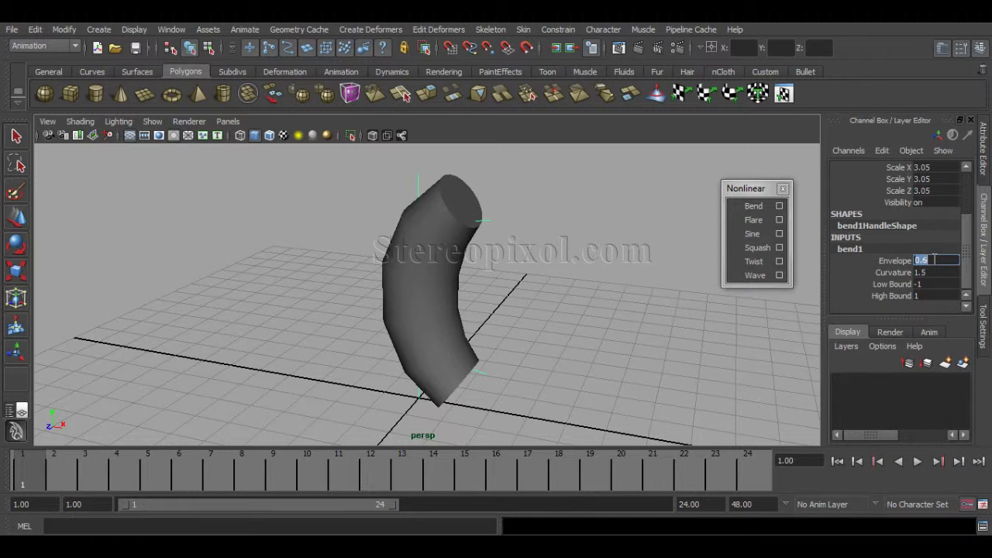
pyautogui.write('1')
pyautogui.press('Return')
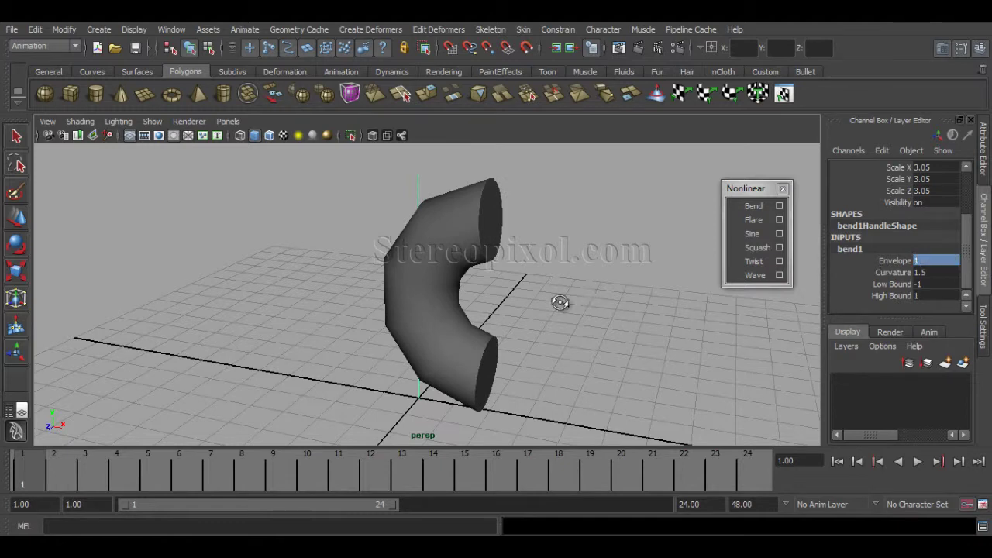
pyautogui.moveTo(560, 302)
pyautogui.keyDown('alt'); pyautogui.mouseDown()
pyautogui.moveTo(576, 302)
pyautogui.moveTo(550, 299)
pyautogui.mouseUp(); pyautogui.keyUp('alt')
pyautogui.press('4')
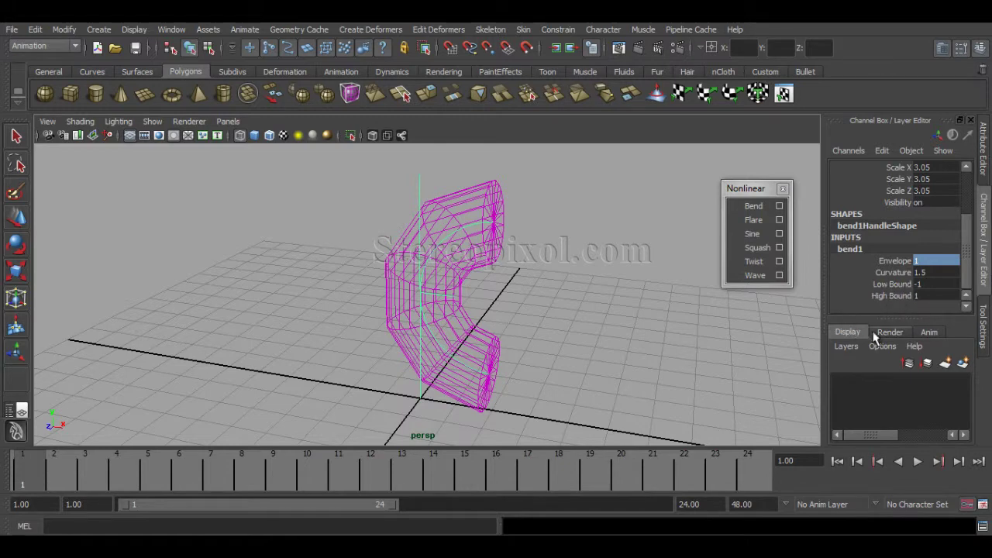
pyautogui.keyDown('alt'); pyautogui.moveTo(525, 331); pyautogui.dragTo(556, 331); pyautogui.keyUp('alt')
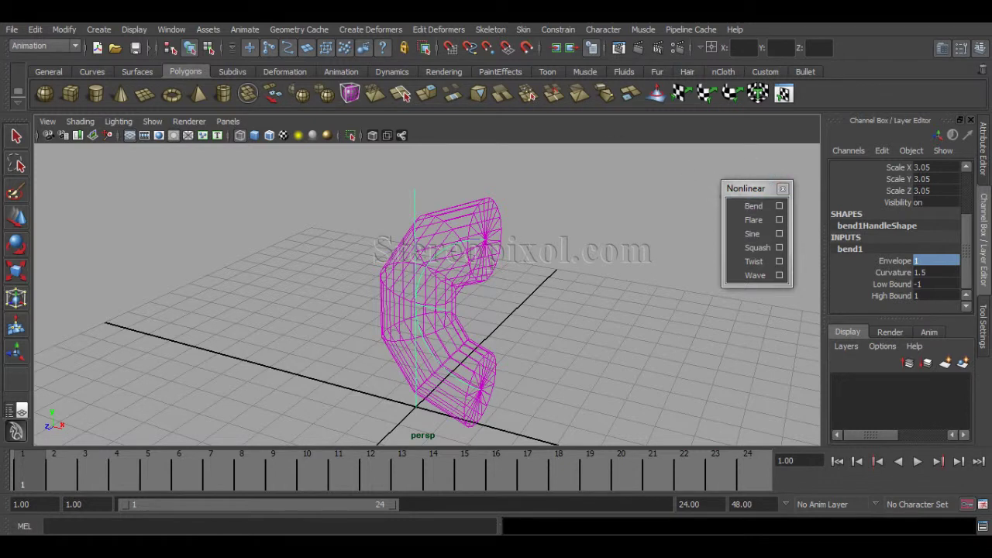
pyautogui.click(370, 29)
pyautogui.moveTo(423, 127)
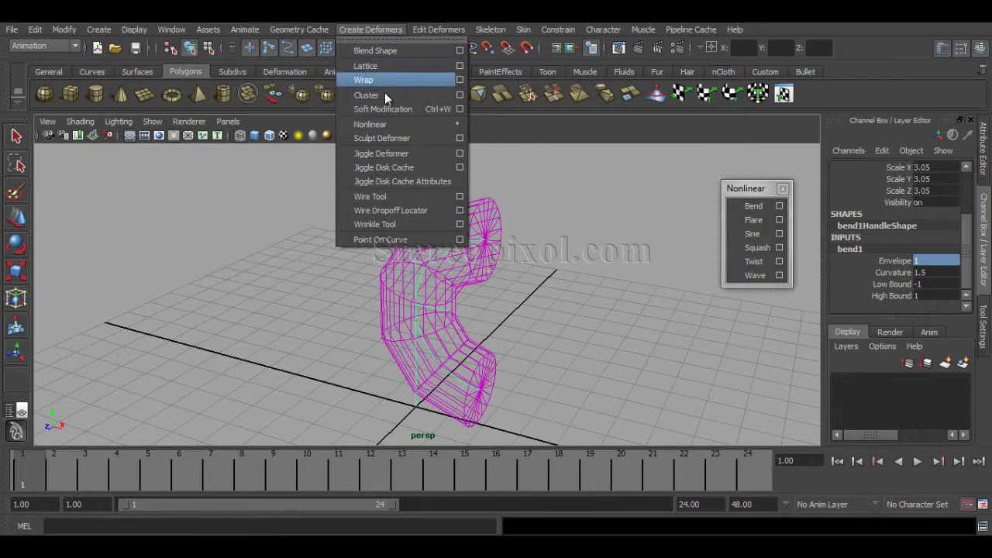
pyautogui.click(382, 29)
pyautogui.moveTo(535, 288)
pyautogui.keyDown('alt'); pyautogui.mouseDown()
pyautogui.moveTo(527, 281)
pyautogui.moveTo(537, 296)
pyautogui.moveTo(551, 286)
pyautogui.mouseUp(); pyautogui.keyUp('alt')
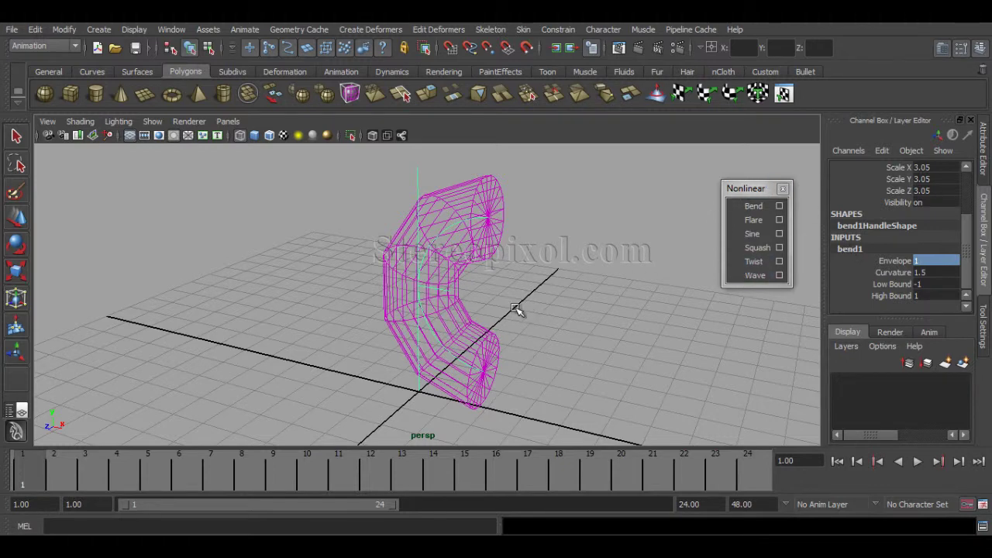
pyautogui.keyDown('alt'); pyautogui.moveTo(518, 310); pyautogui.dragTo(558, 297); pyautogui.keyUp('alt')
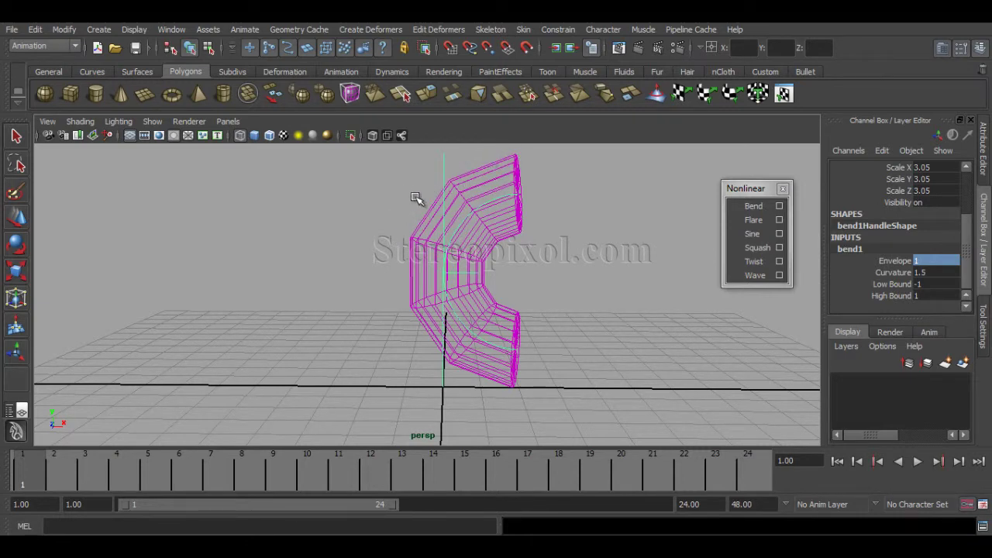
# Select the bent cylinder with the Move tool active and display the scene shaded
pyautogui.click(492, 230)
pyautogui.press('w')
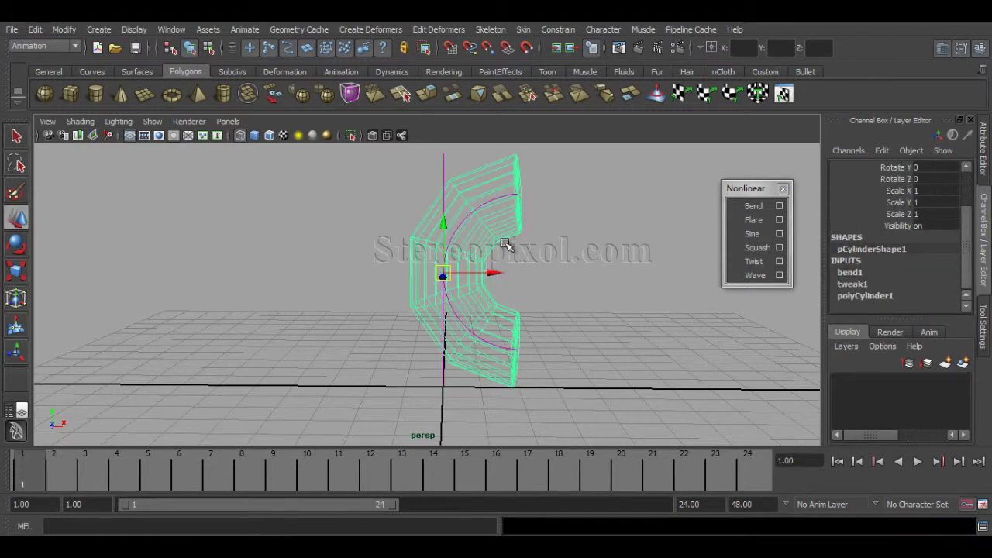
pyautogui.press('5')
pyautogui.keyDown('alt'); pyautogui.moveTo(565, 272); pyautogui.dragTo(512, 277); pyautogui.keyUp('alt')
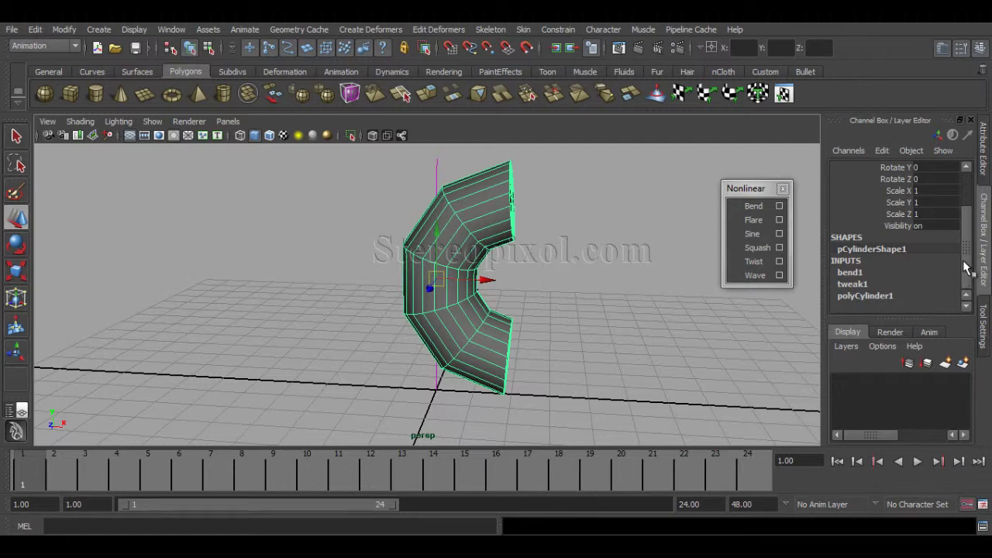
# Expand the cylinder's polyCylinder1 creation inputs and set Subdivisions Height to 22 for a smoother bend
pyautogui.click(864, 296)
pyautogui.moveTo(971, 245); pyautogui.dragTo(972, 284)
pyautogui.click(887, 265)
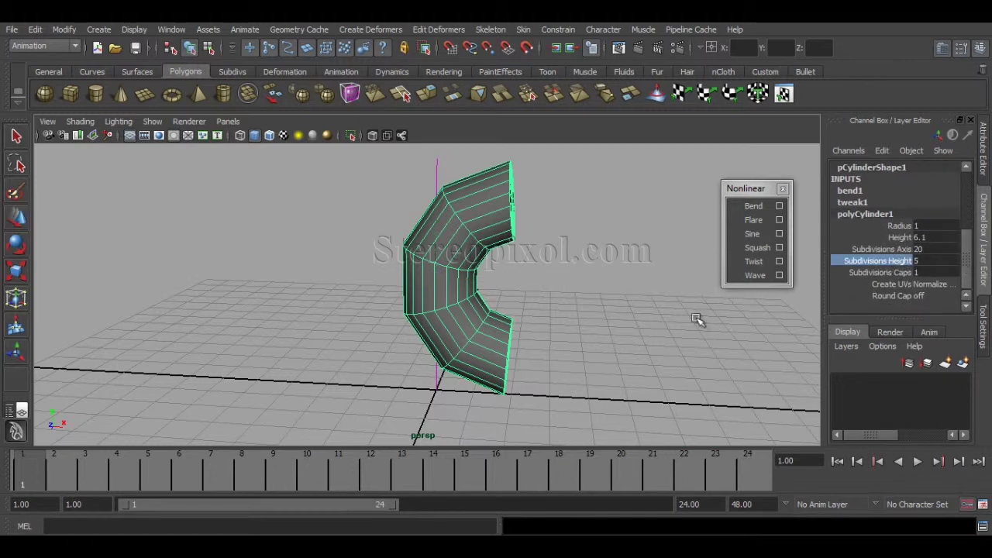
pyautogui.moveTo(632, 314); pyautogui.dragTo(748, 317, button='middle')
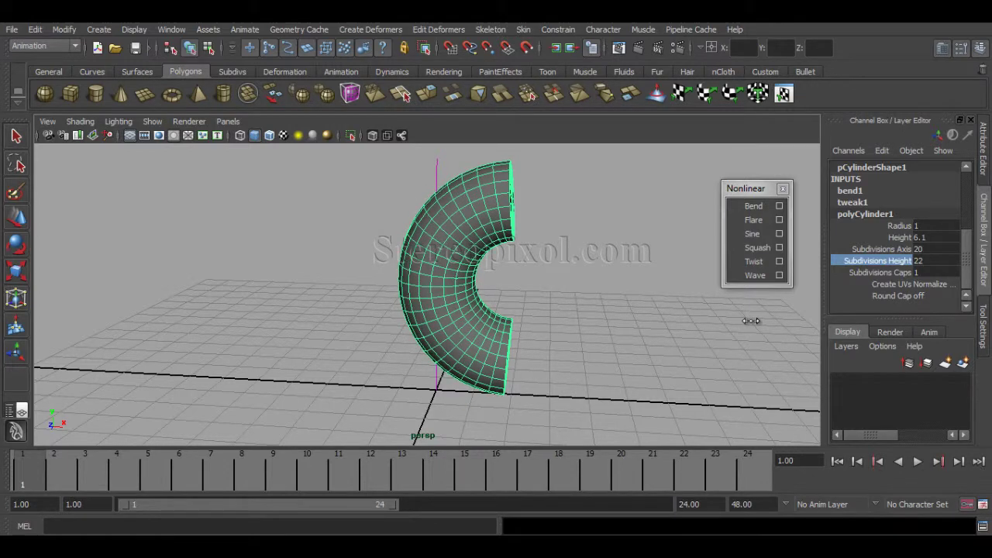
pyautogui.keyDown('alt'); pyautogui.moveTo(584, 320); pyautogui.dragTo(550, 314); pyautogui.keyUp('alt')
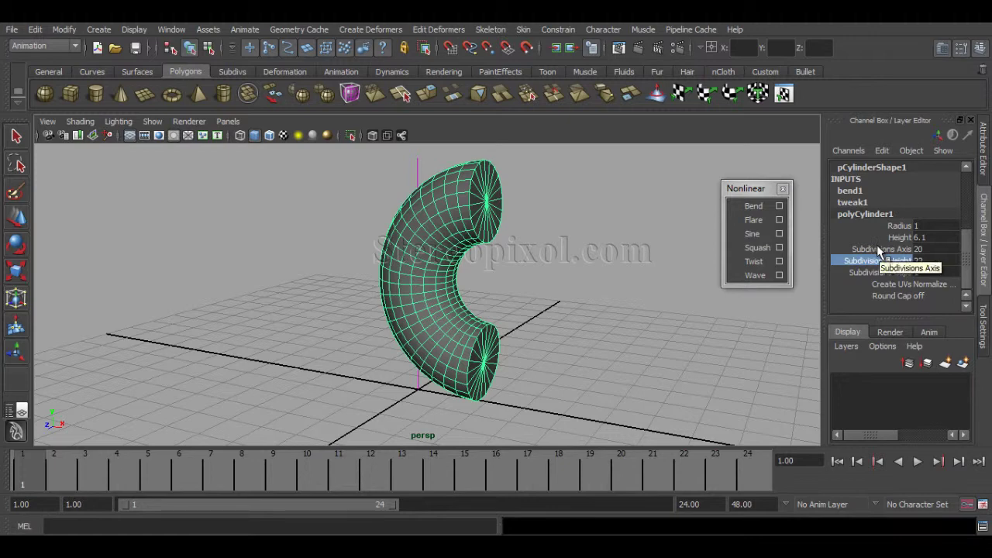
# Expand the cylinder's bend1 input, try a different curvature, and undo the curvature change
pyautogui.scroll(1, 941, 242)
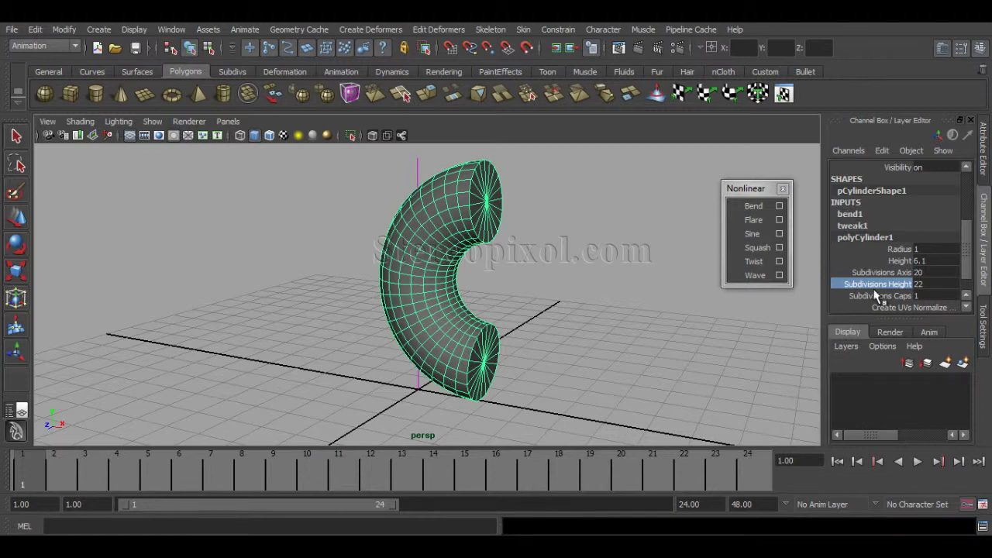
pyautogui.click(848, 214)
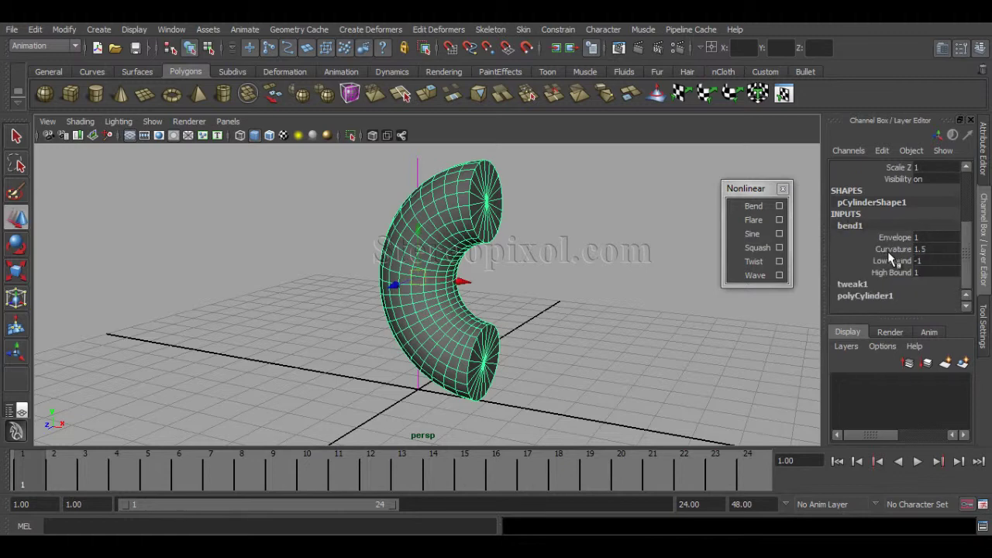
pyautogui.click(894, 249)
pyautogui.moveTo(670, 281); pyautogui.dragTo(652, 287, button='middle')
pyautogui.hotkey('ctrl', 'z')
pyautogui.keyDown('alt'); pyautogui.moveTo(653, 284); pyautogui.dragTo(558, 280); pyautogui.keyUp('alt')
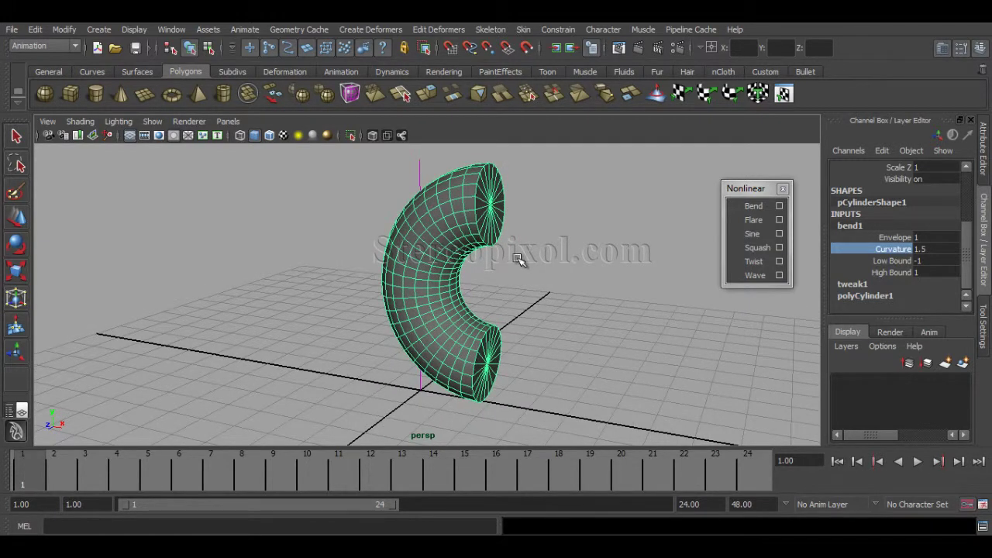
# Close the floating Nonlinear deformer palette and inspect the smoothly bent cylinder from several angles and distances
pyautogui.hotkey('ctrl', 'a')
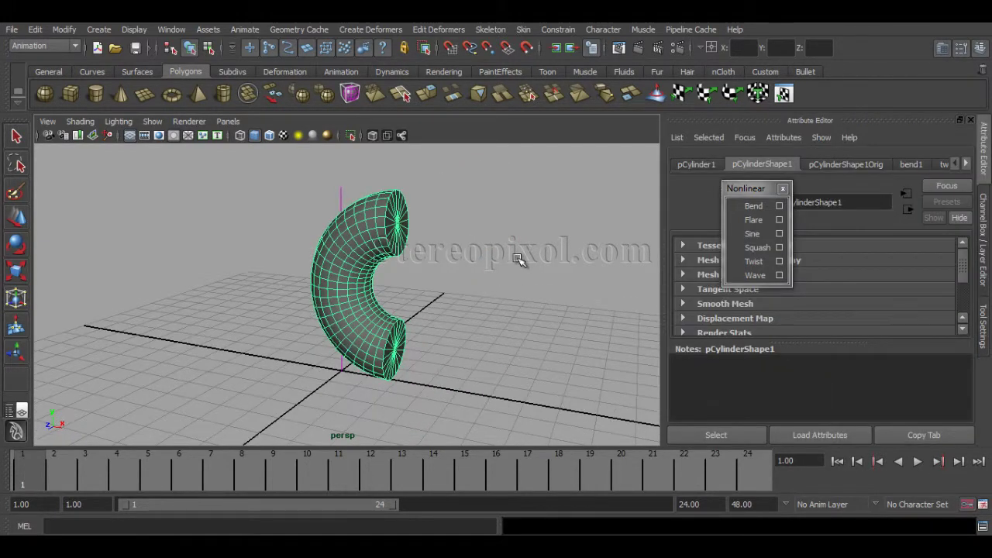
pyautogui.click(781, 189)
pyautogui.hotkey('ctrl', 'a')
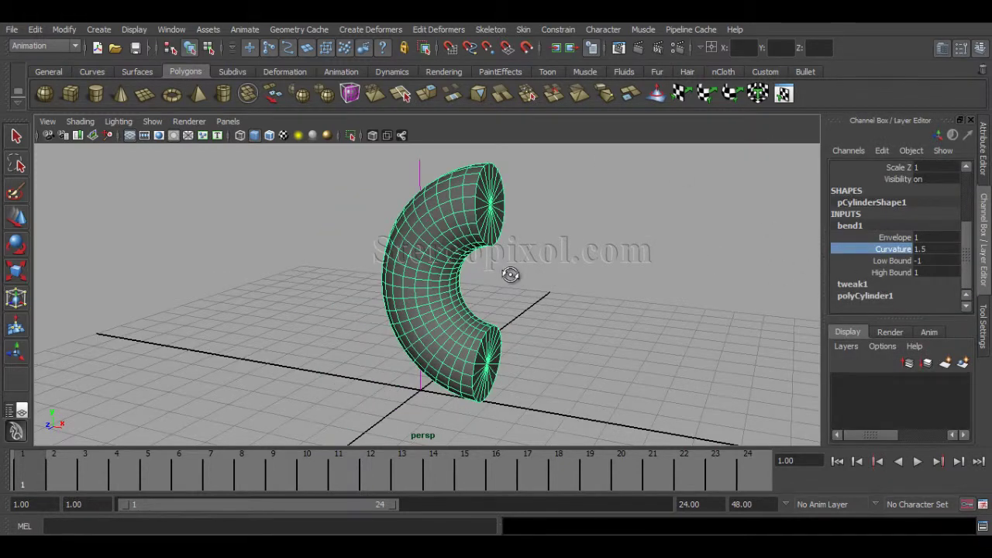
pyautogui.keyDown('alt'); pyautogui.moveTo(511, 274); pyautogui.dragTo(496, 308); pyautogui.keyUp('alt')
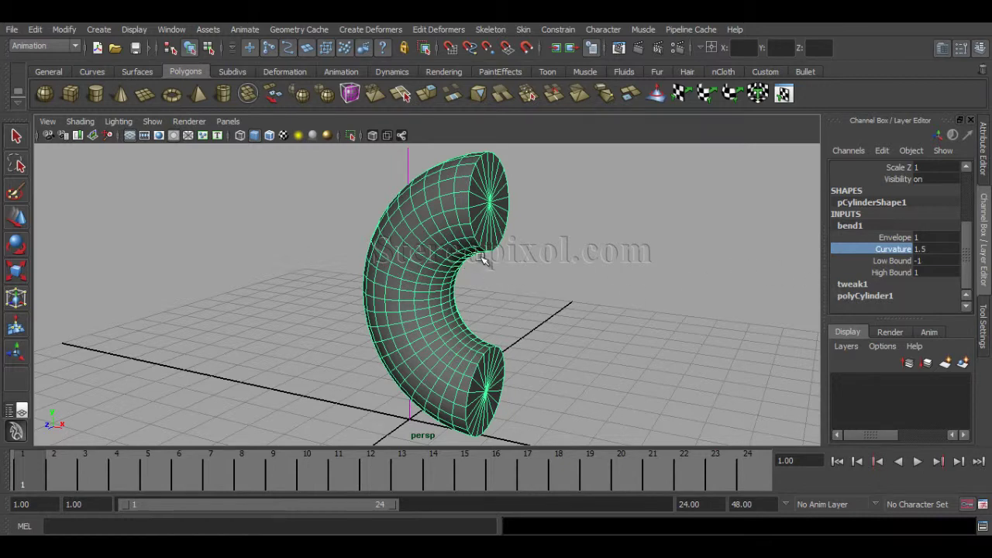
pyautogui.keyDown('alt'); pyautogui.moveTo(565, 293); pyautogui.dragTo(493, 309, button='right'); pyautogui.keyUp('alt')
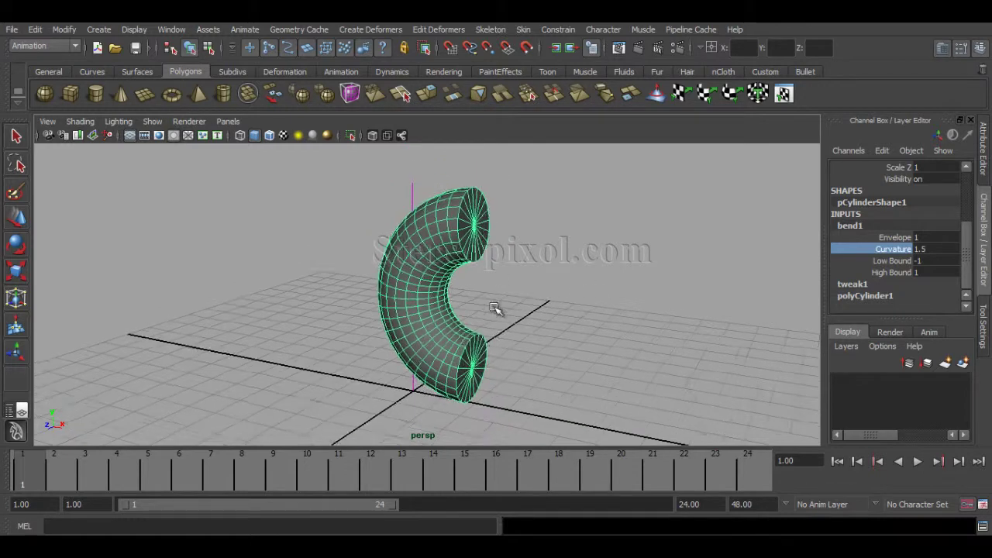
pyautogui.keyDown('alt'); pyautogui.moveTo(494, 309); pyautogui.dragTo(563, 310); pyautogui.keyUp('alt')
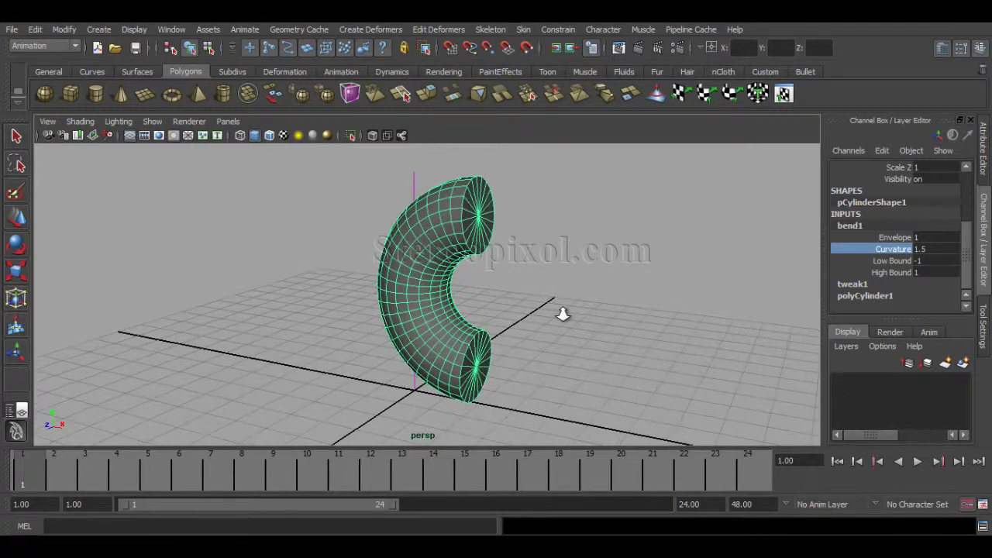
pyautogui.keyDown('alt'); pyautogui.moveTo(563, 310); pyautogui.dragTo(560, 332, button='right'); pyautogui.keyUp('alt')
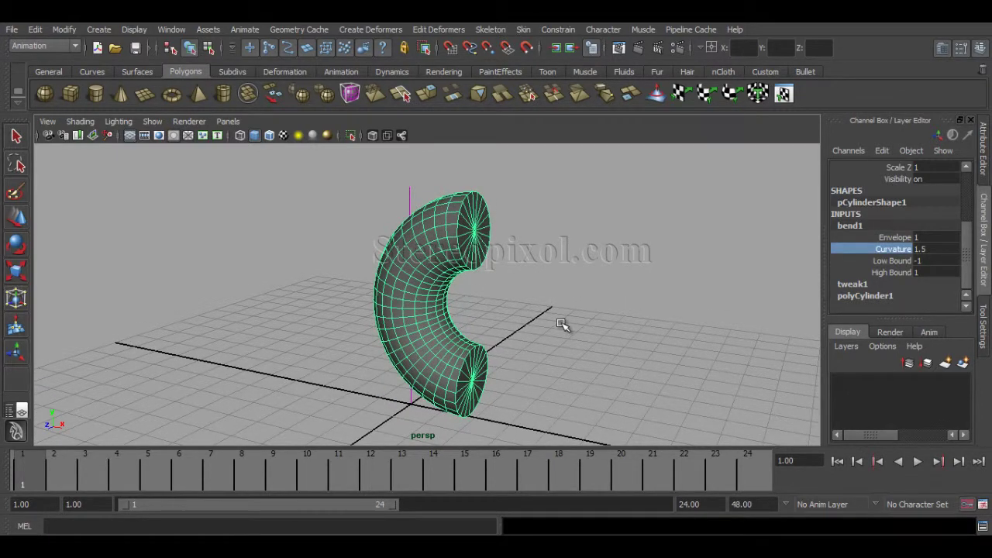